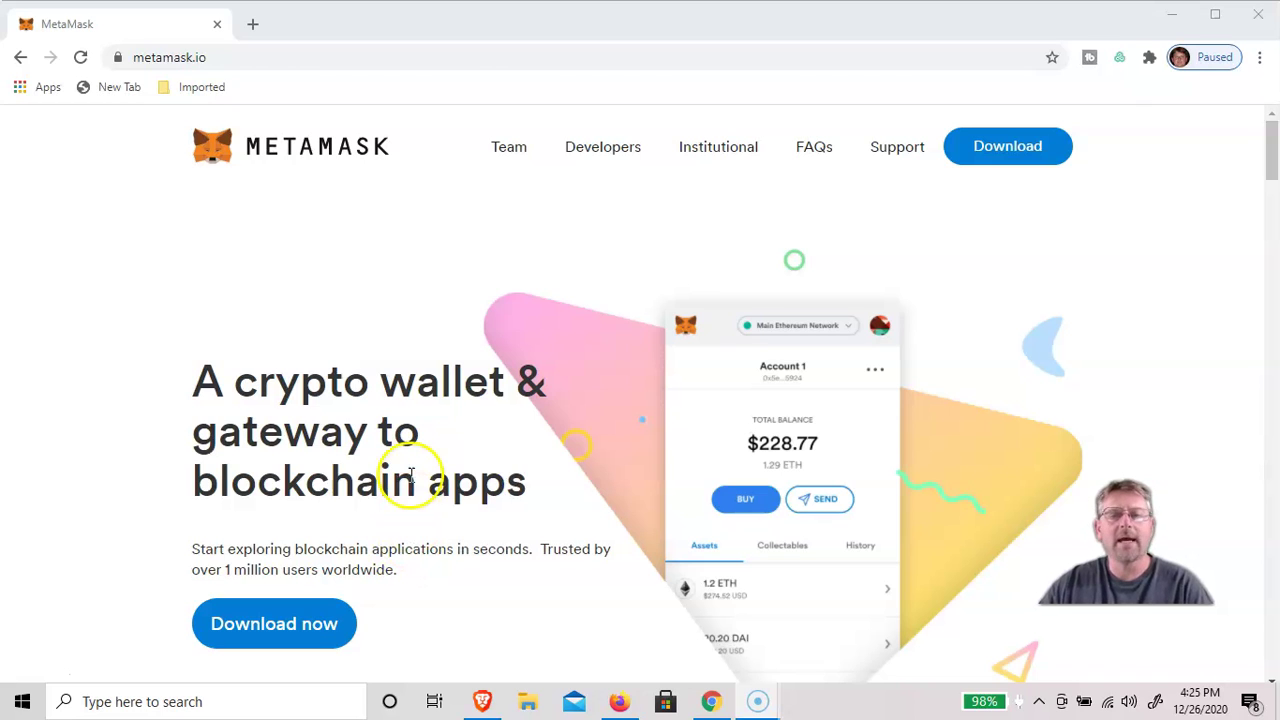
Open the MetaMask download page from the MetaMask website.
{"action": "scroll", "coordinate": [363, 571], "scroll_direction": "down", "scroll_amount": 2}
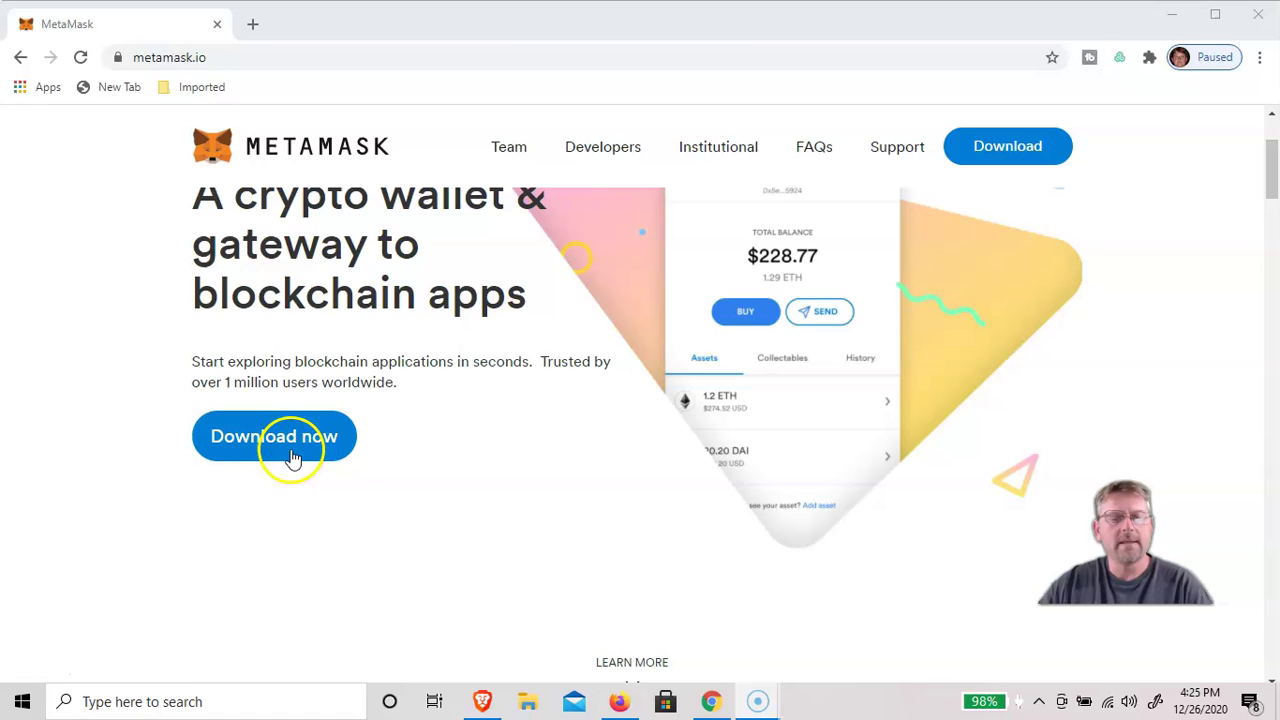
{"action": "left_click", "coordinate": [286, 452]}
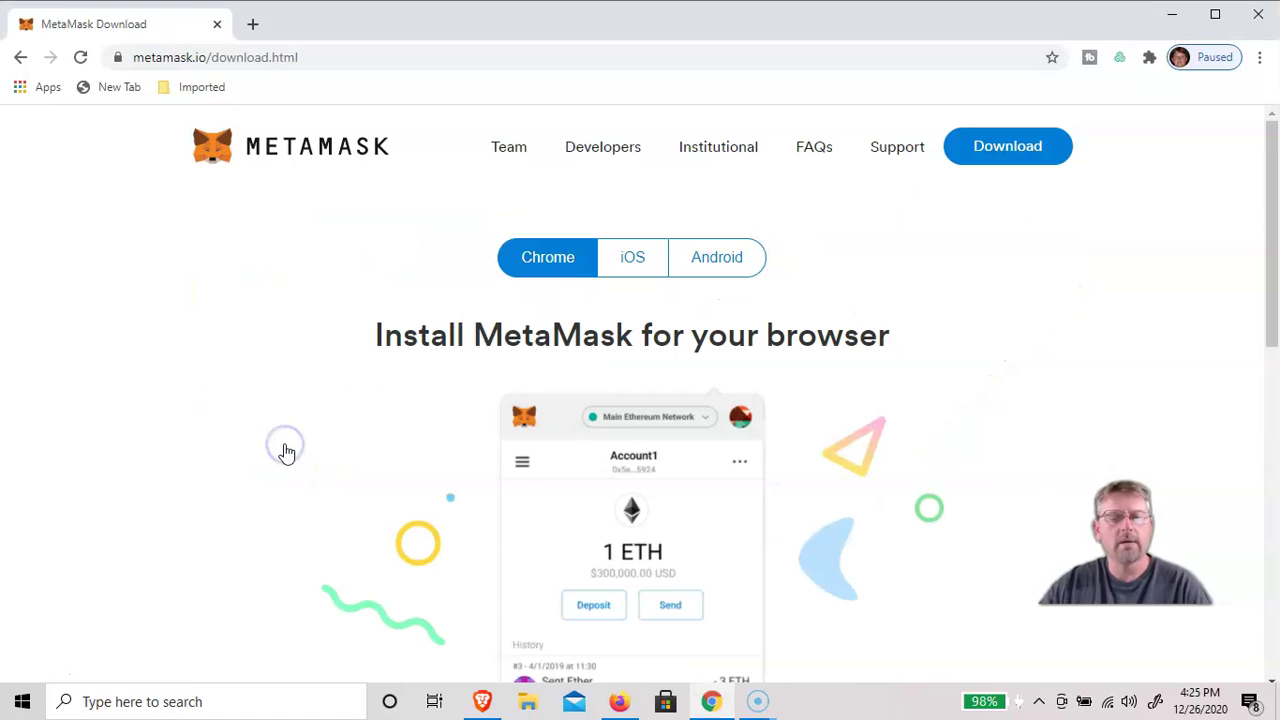
{"action": "scroll", "coordinate": [286, 453], "scroll_direction": "down", "scroll_amount": 4}
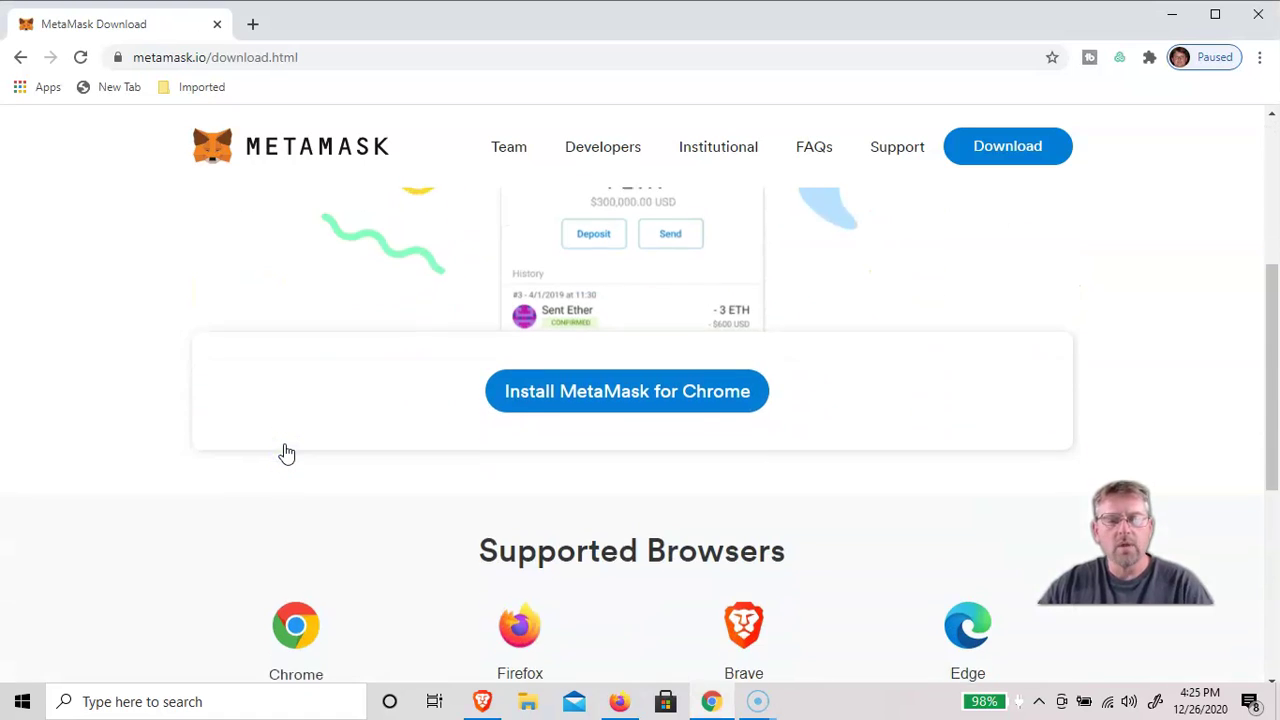
{"action": "scroll", "coordinate": [286, 453], "scroll_direction": "down", "scroll_amount": 1}
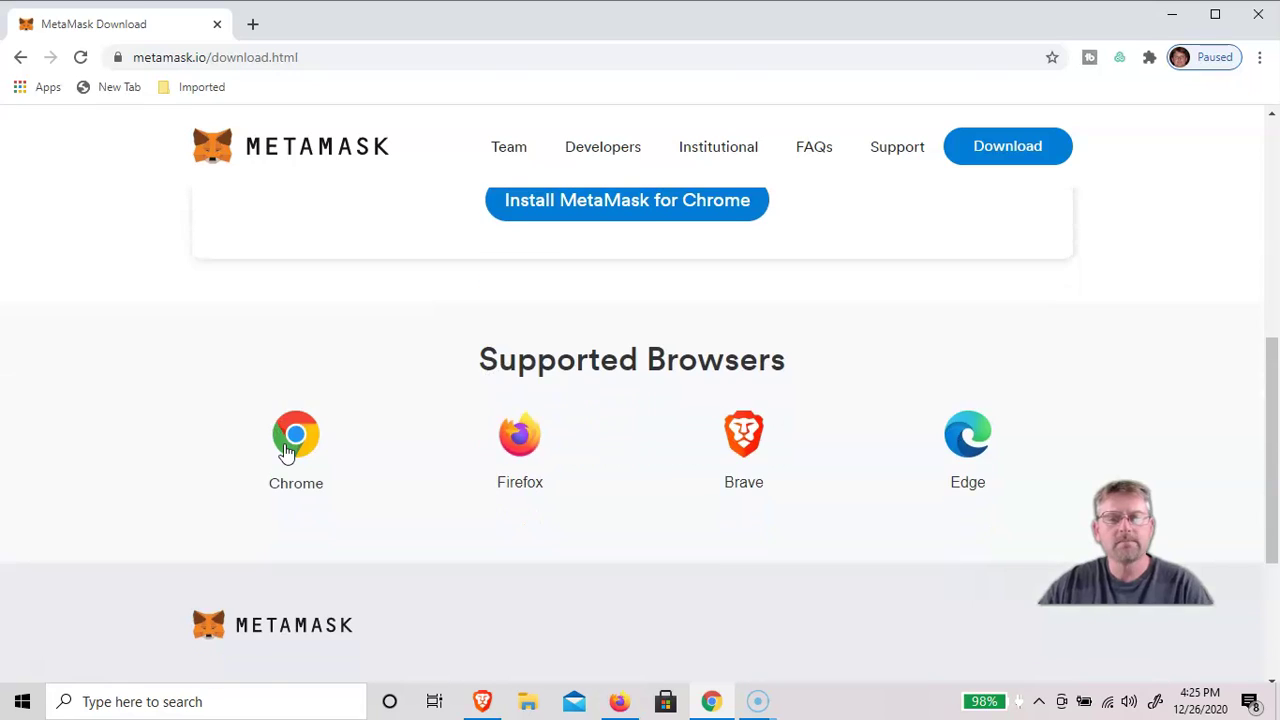
{"action": "scroll", "coordinate": [286, 452], "scroll_direction": "up", "scroll_amount": 1}
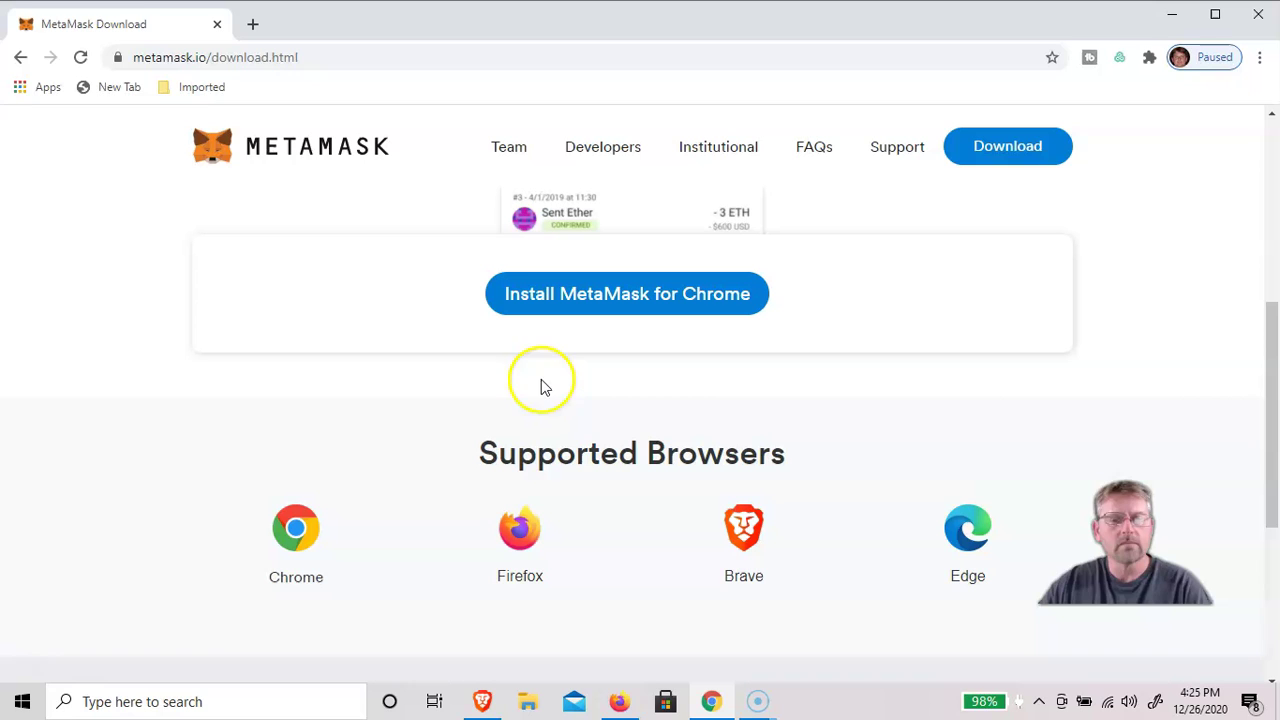
Choose the Chrome version and open MetaMask's Chrome Web Store listing.
{"action": "left_click", "coordinate": [990, 158]}
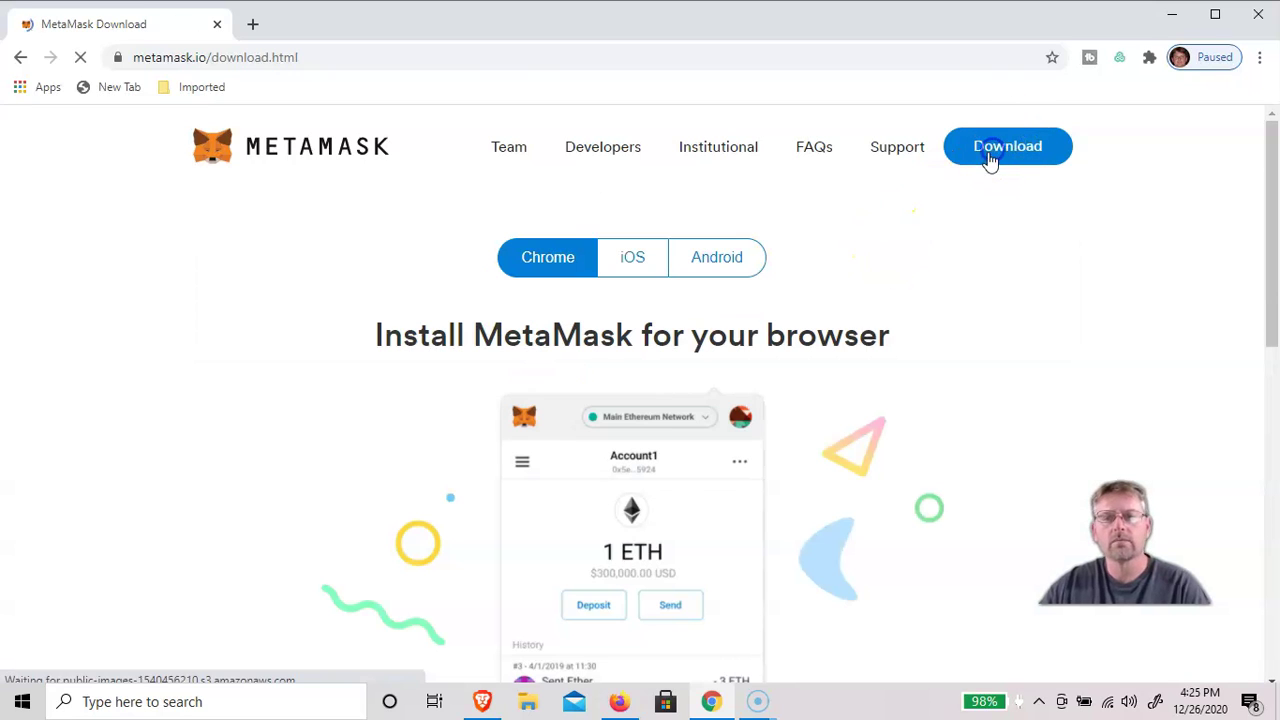
{"action": "left_click", "coordinate": [530, 262]}
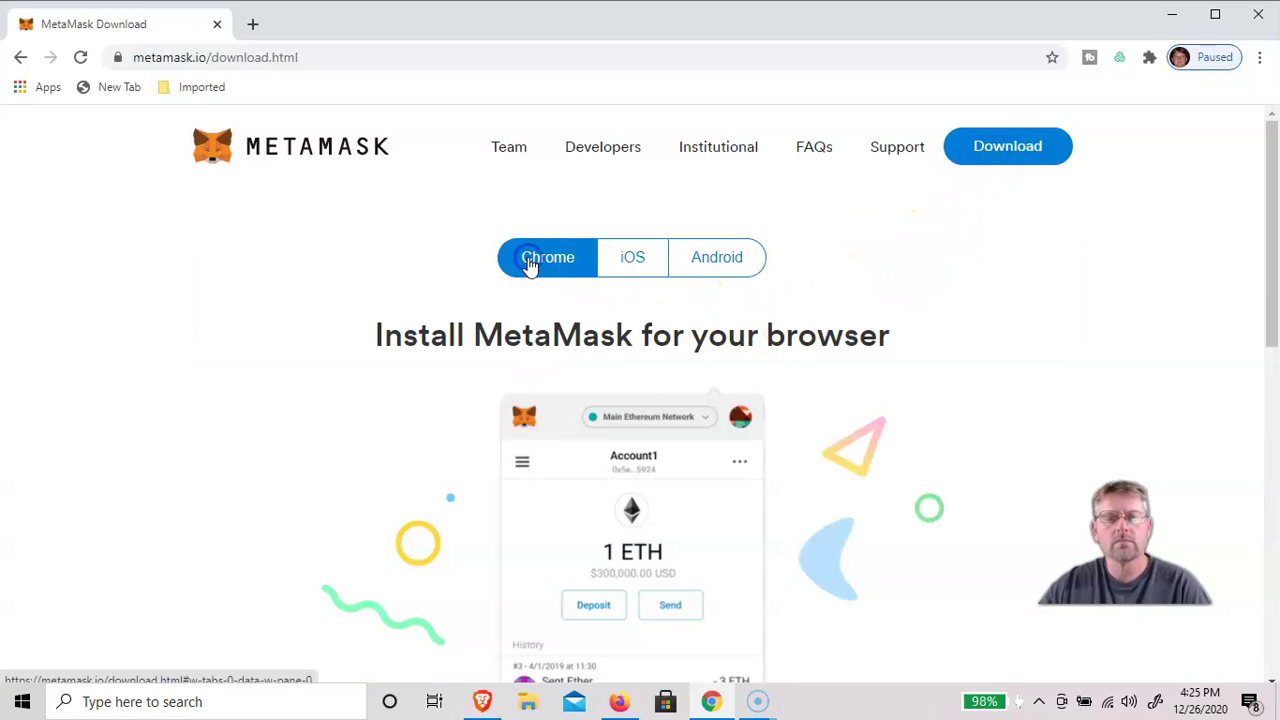
{"action": "scroll", "coordinate": [484, 324], "scroll_direction": "down", "scroll_amount": 3}
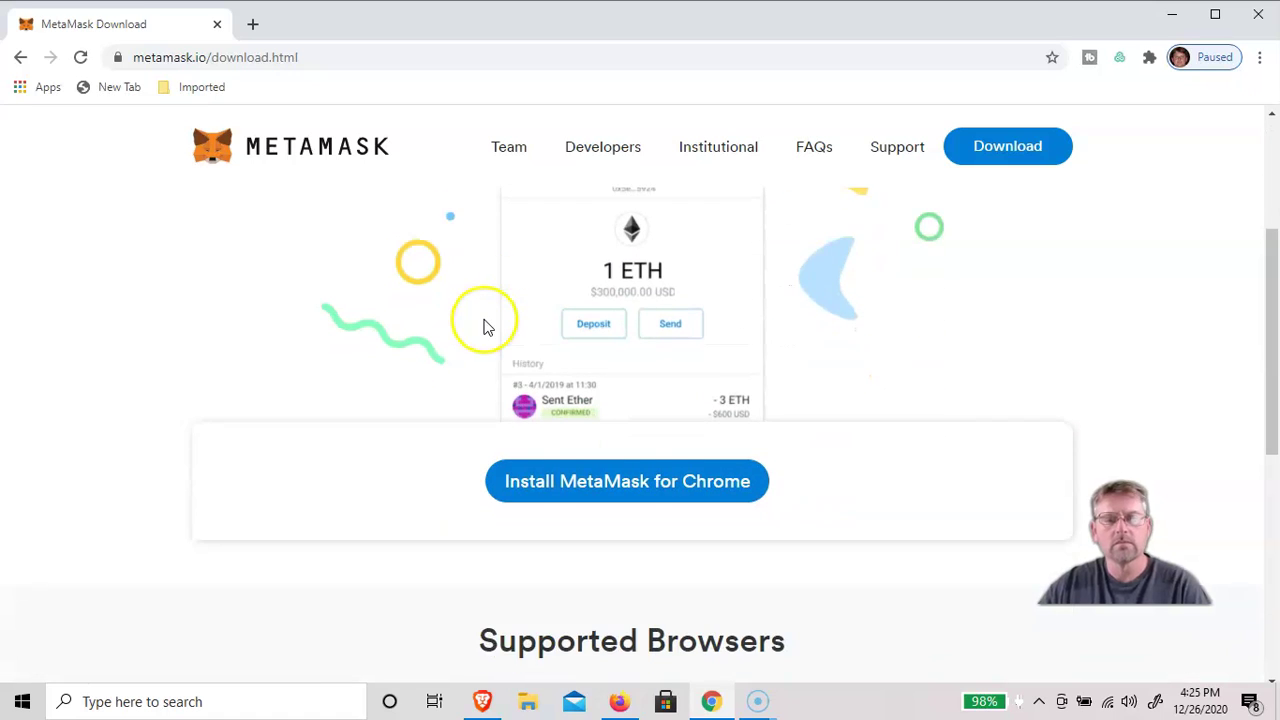
{"action": "scroll", "coordinate": [484, 324], "scroll_direction": "down", "scroll_amount": 1}
{"action": "left_click", "coordinate": [600, 395]}
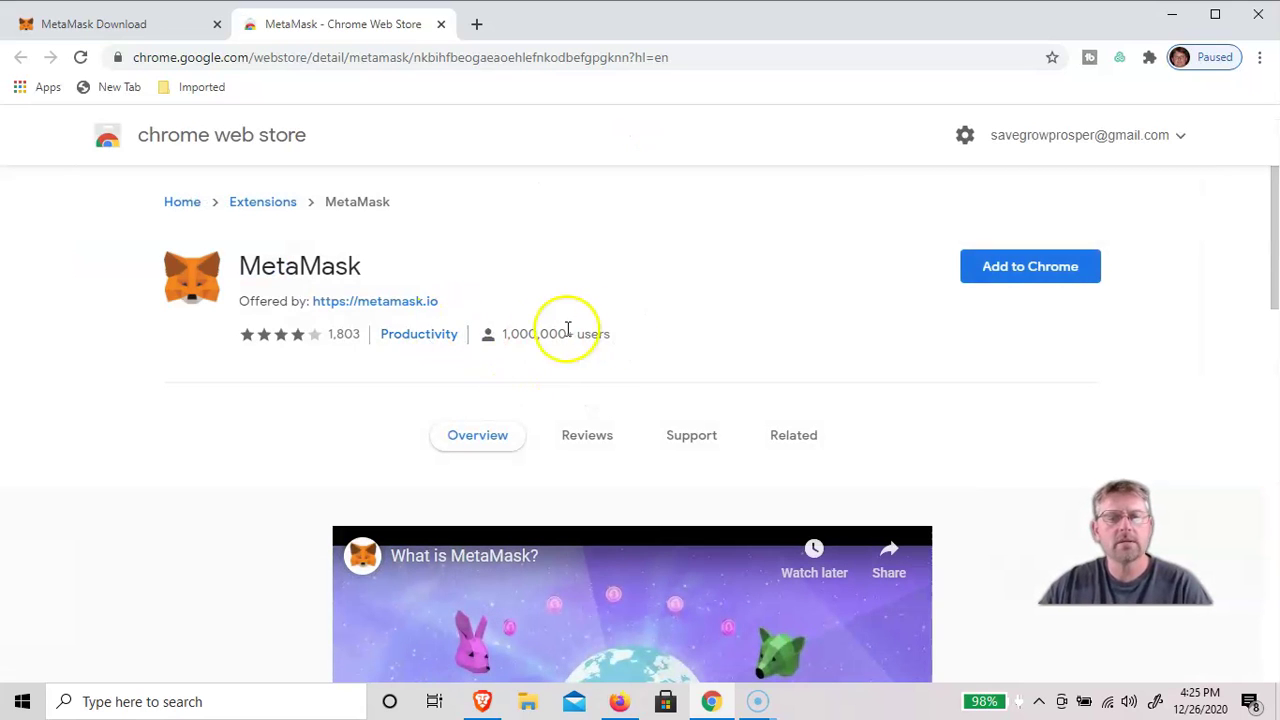
Add the MetaMask extension to Chrome and confirm the installation.
{"action": "left_click", "coordinate": [997, 283]}
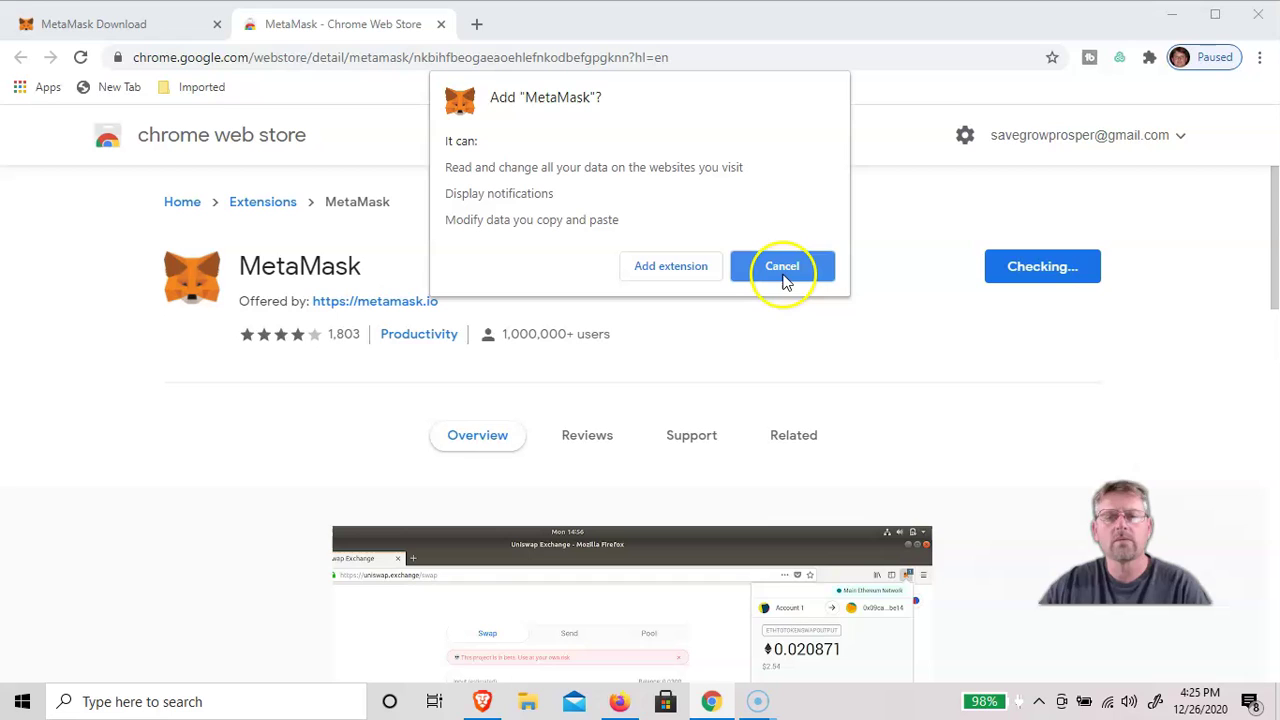
{"action": "left_click", "coordinate": [671, 268]}
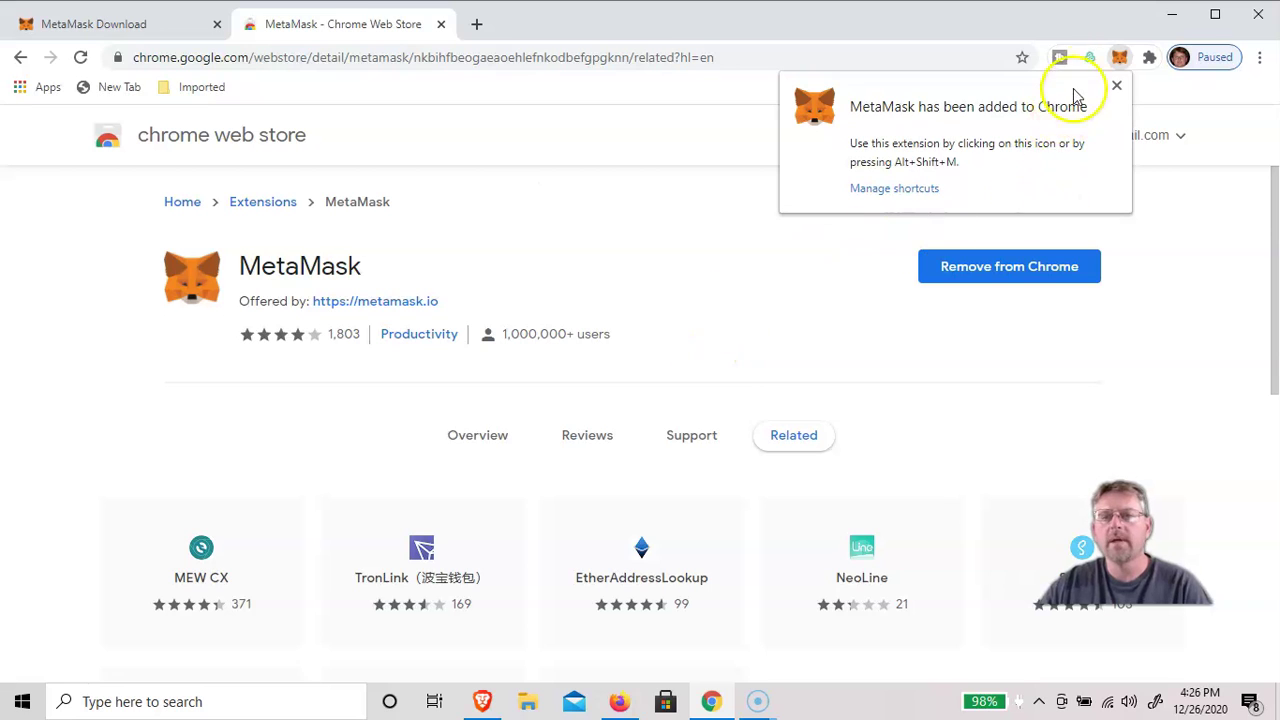
Launch MetaMask from the toolbar, get started, and choose Create a Wallet.
{"action": "left_click", "coordinate": [1119, 57]}
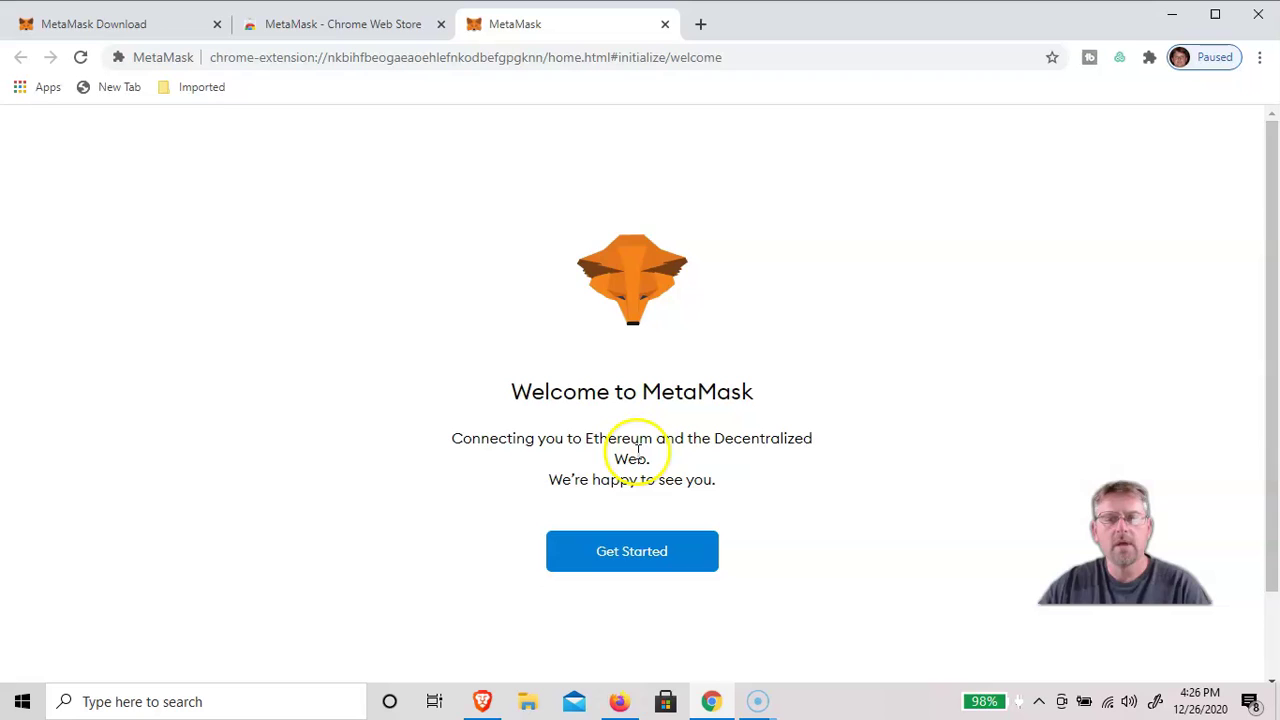
{"action": "left_click", "coordinate": [620, 563]}
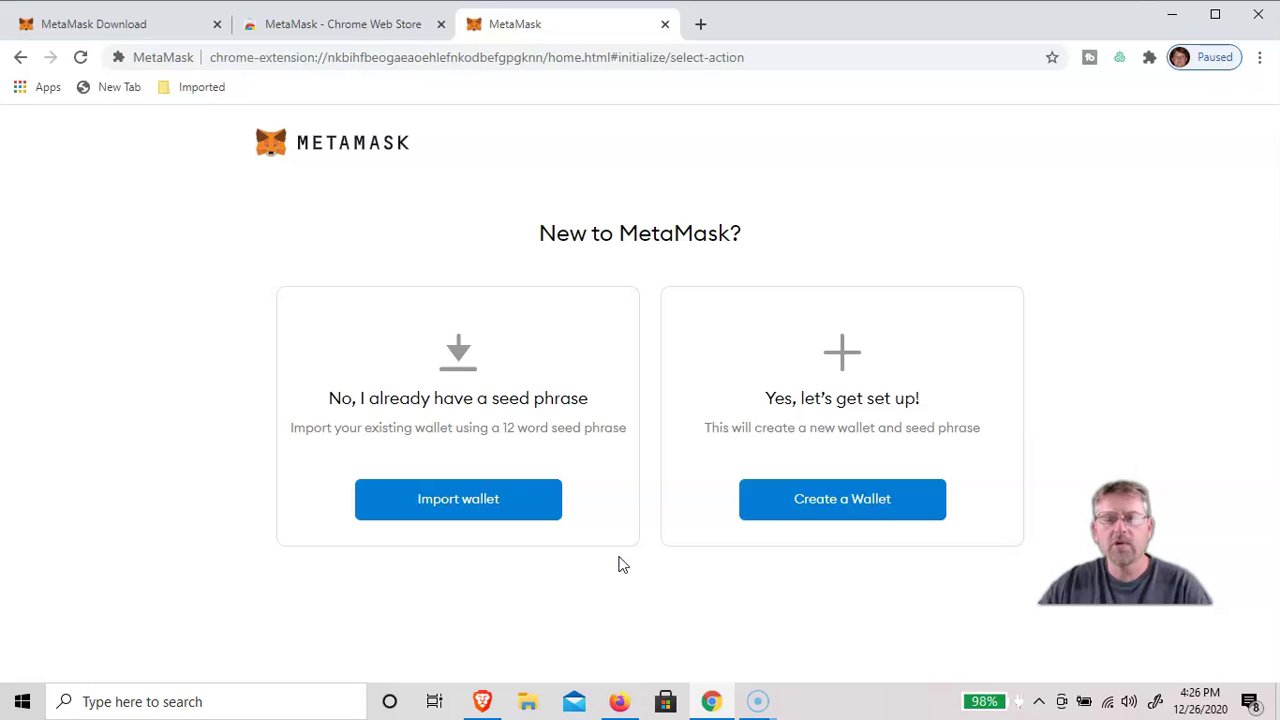
{"action": "left_click", "coordinate": [823, 512]}
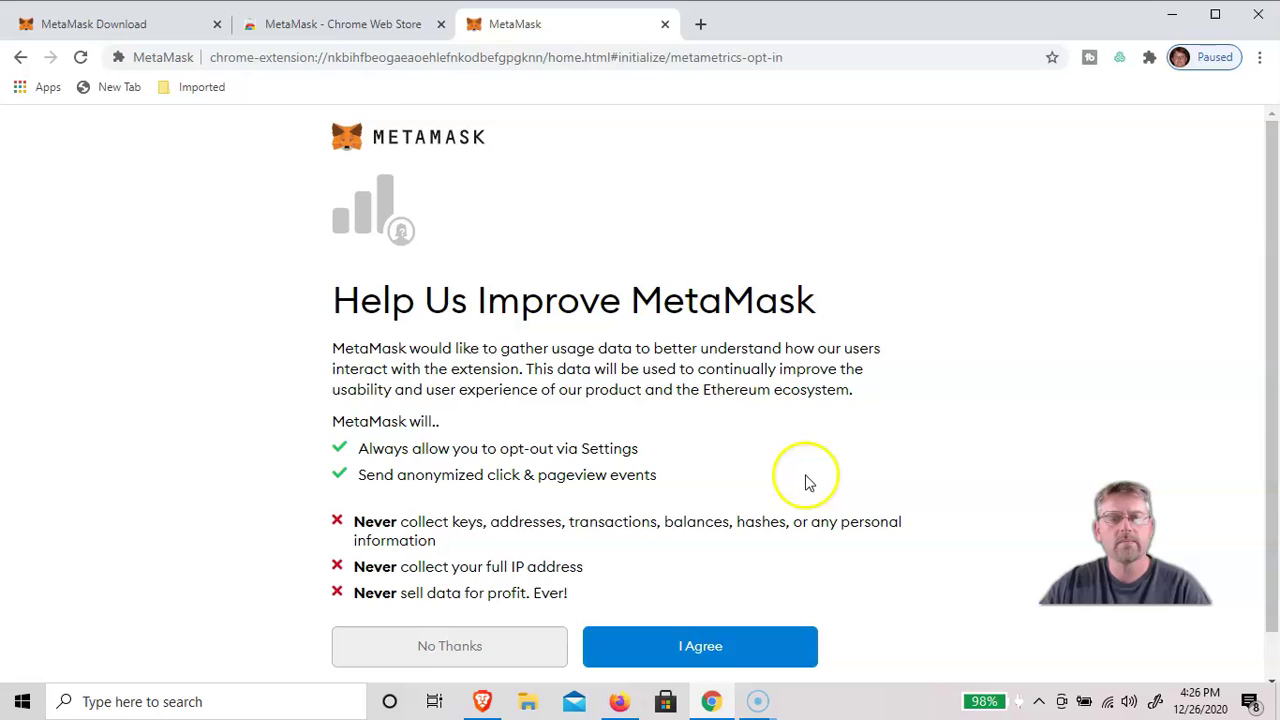
{"action": "scroll", "coordinate": [785, 412], "scroll_direction": "down", "scroll_amount": 1}
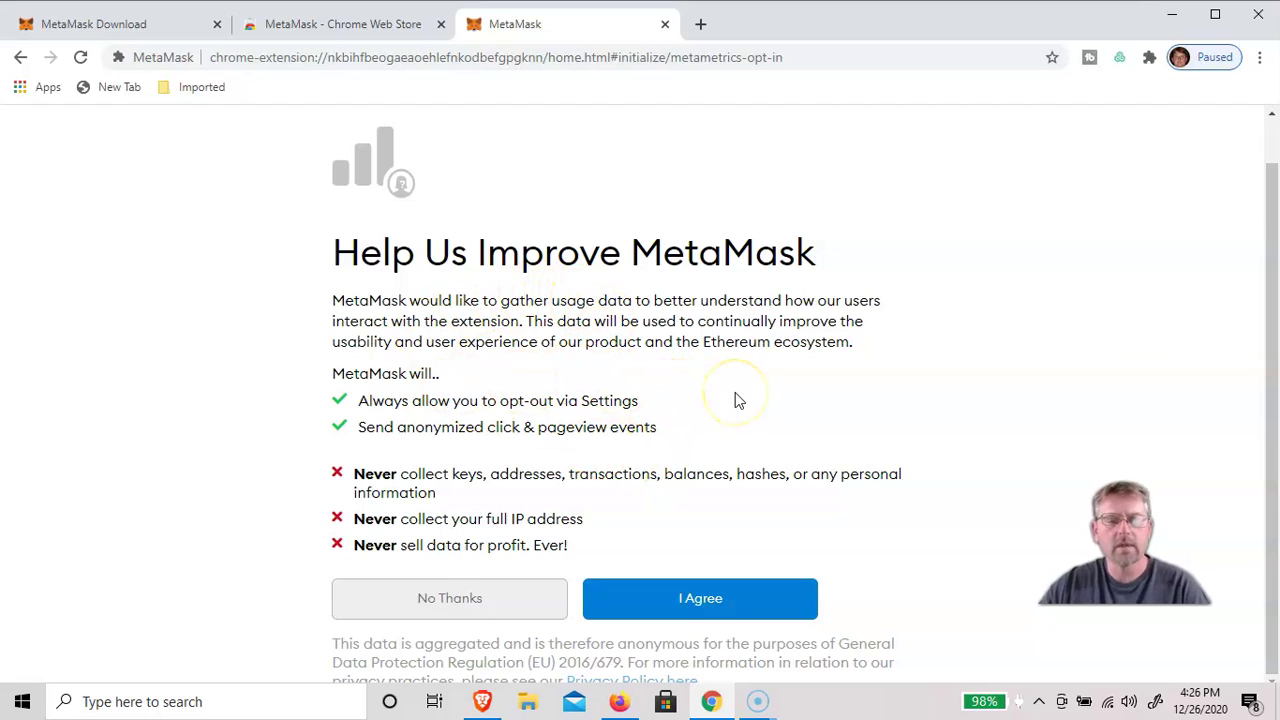
Agree to usage data, enter and confirm the wallet password, accept the Terms of Use, and create the wallet.
{"action": "left_click", "coordinate": [694, 606]}
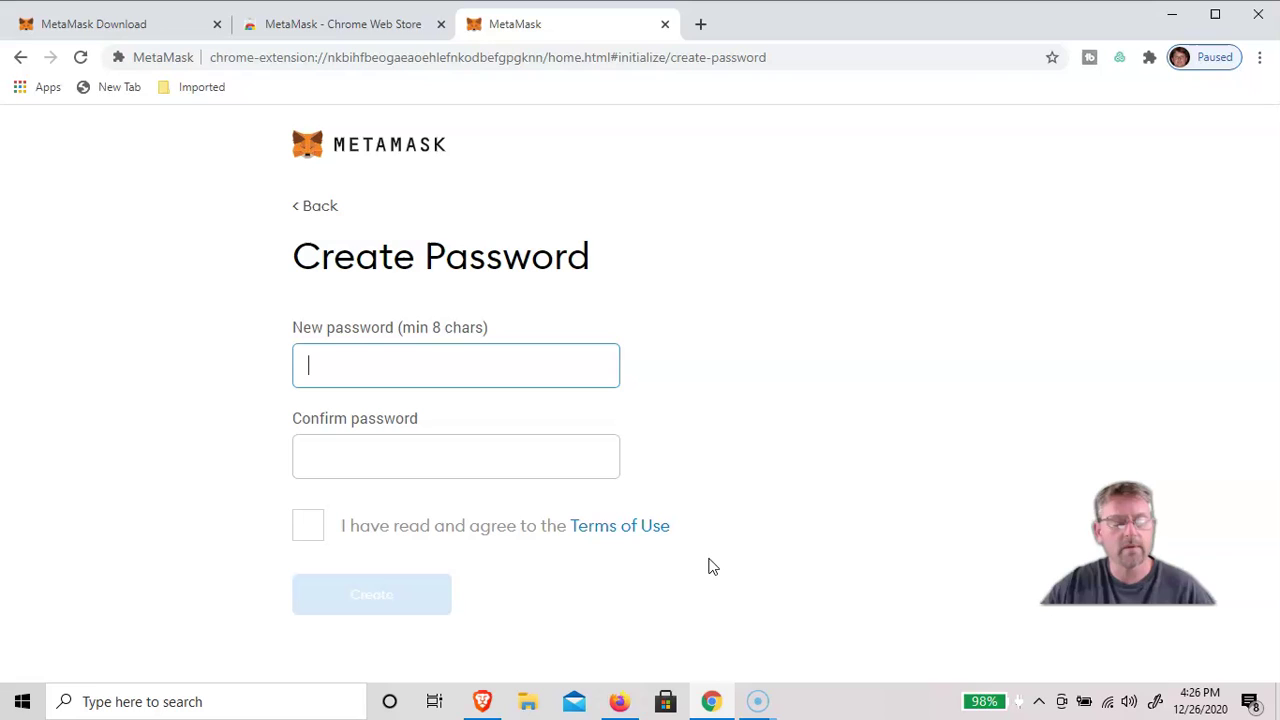
{"action": "type", "text": "****"}
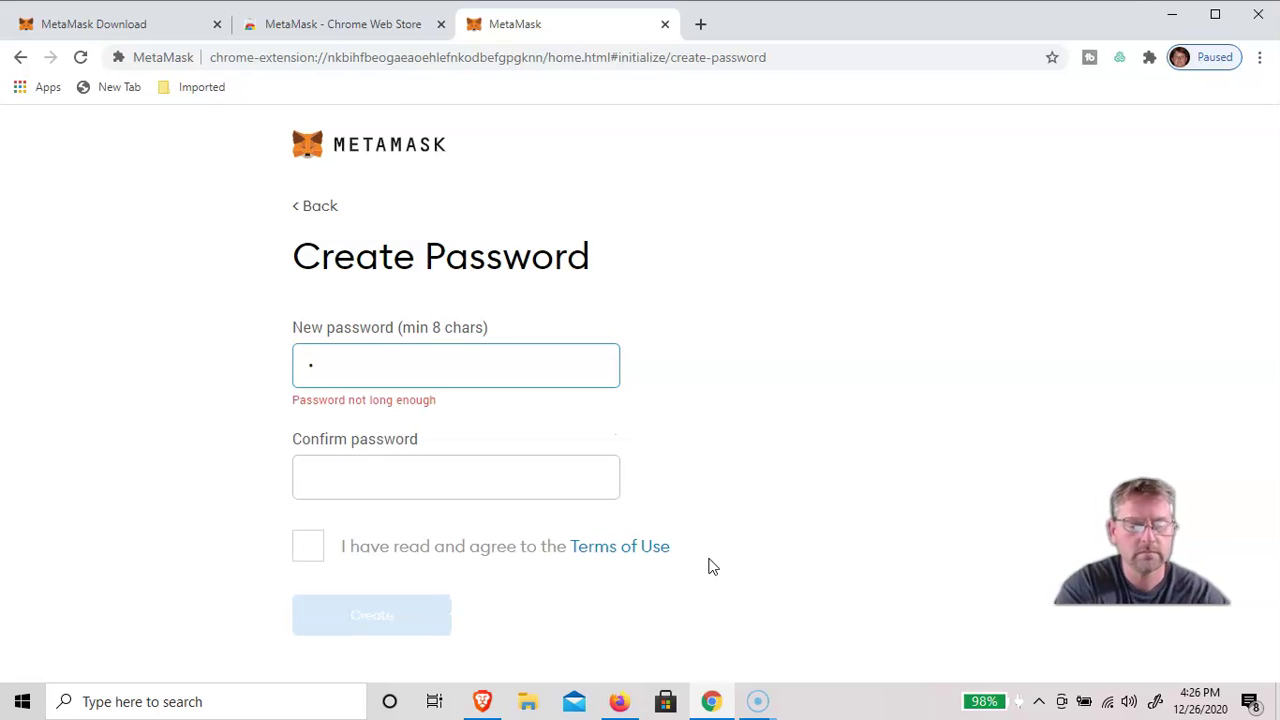
{"action": "type", "text": "****"}
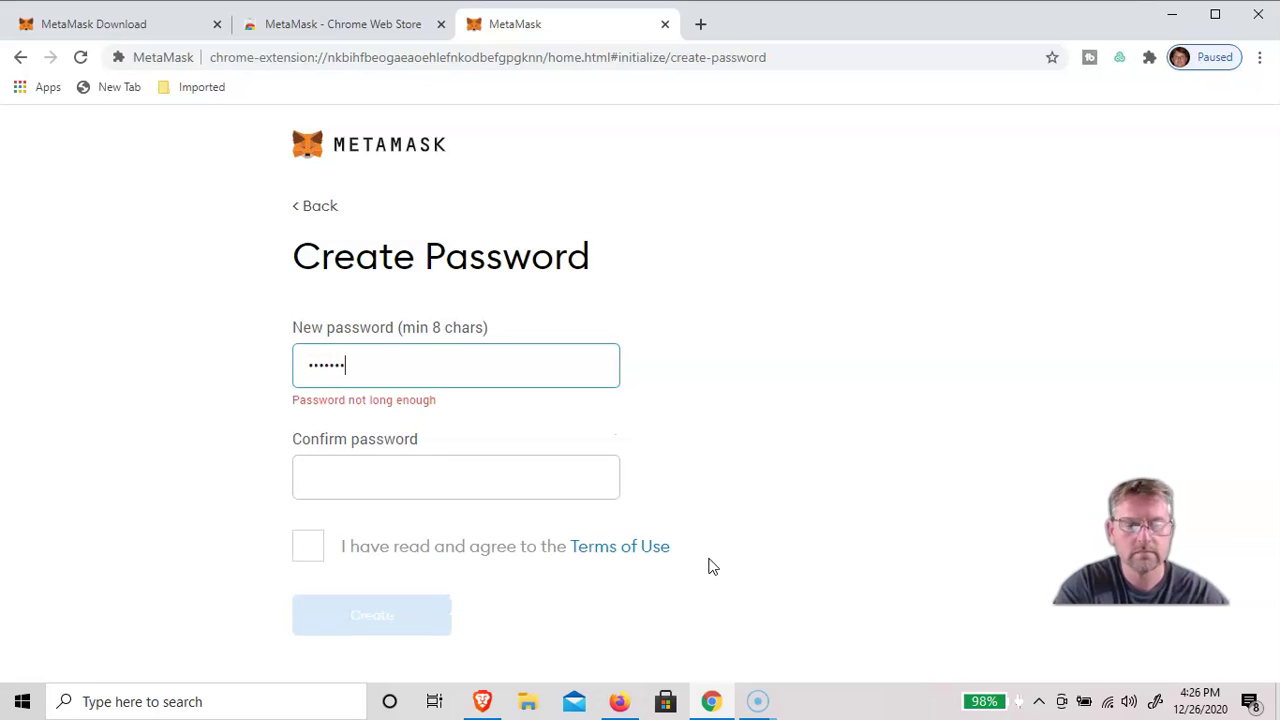
{"action": "type", "text": "*"}
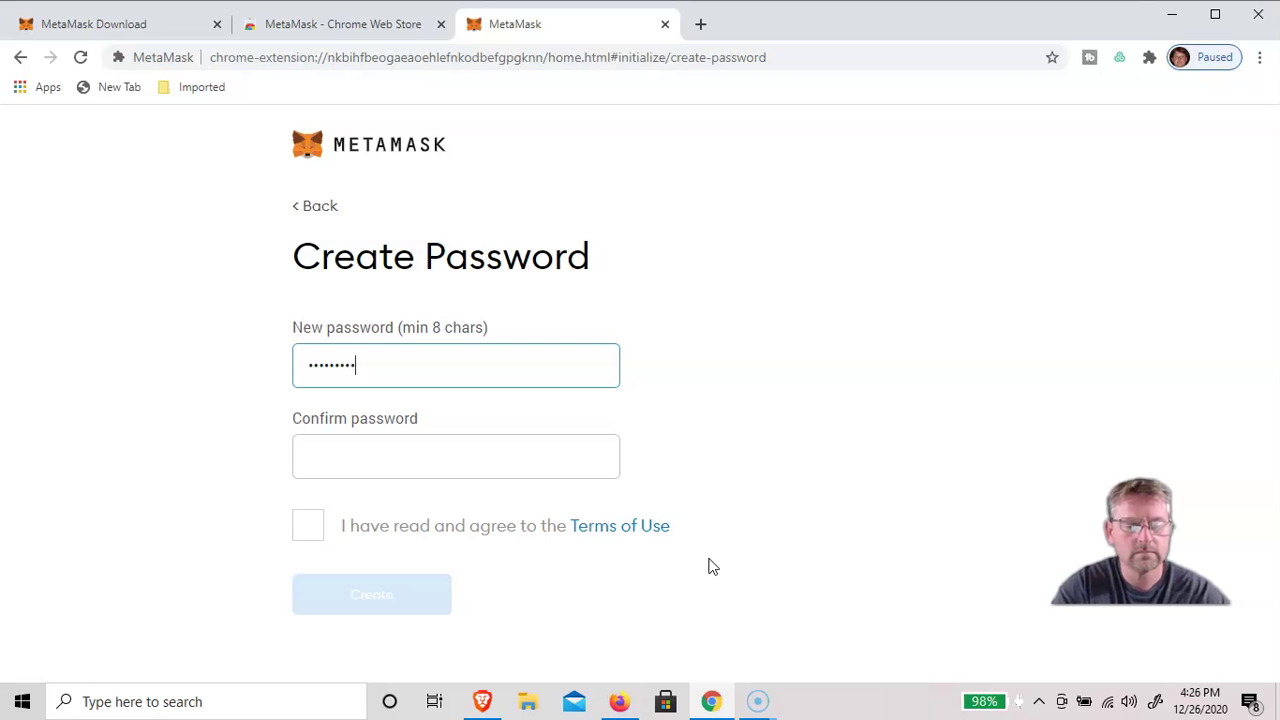
{"action": "type", "text": "*"}
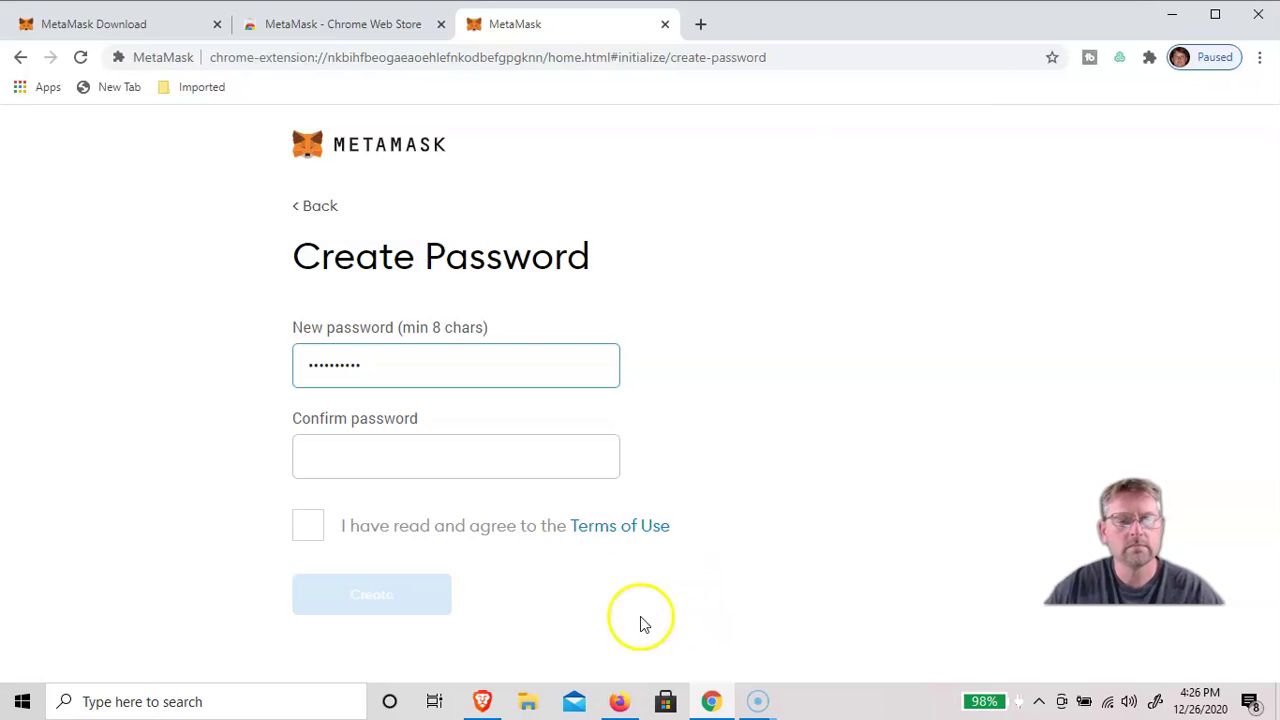
{"action": "left_click", "coordinate": [427, 467]}
{"action": "type", "text": "***"}
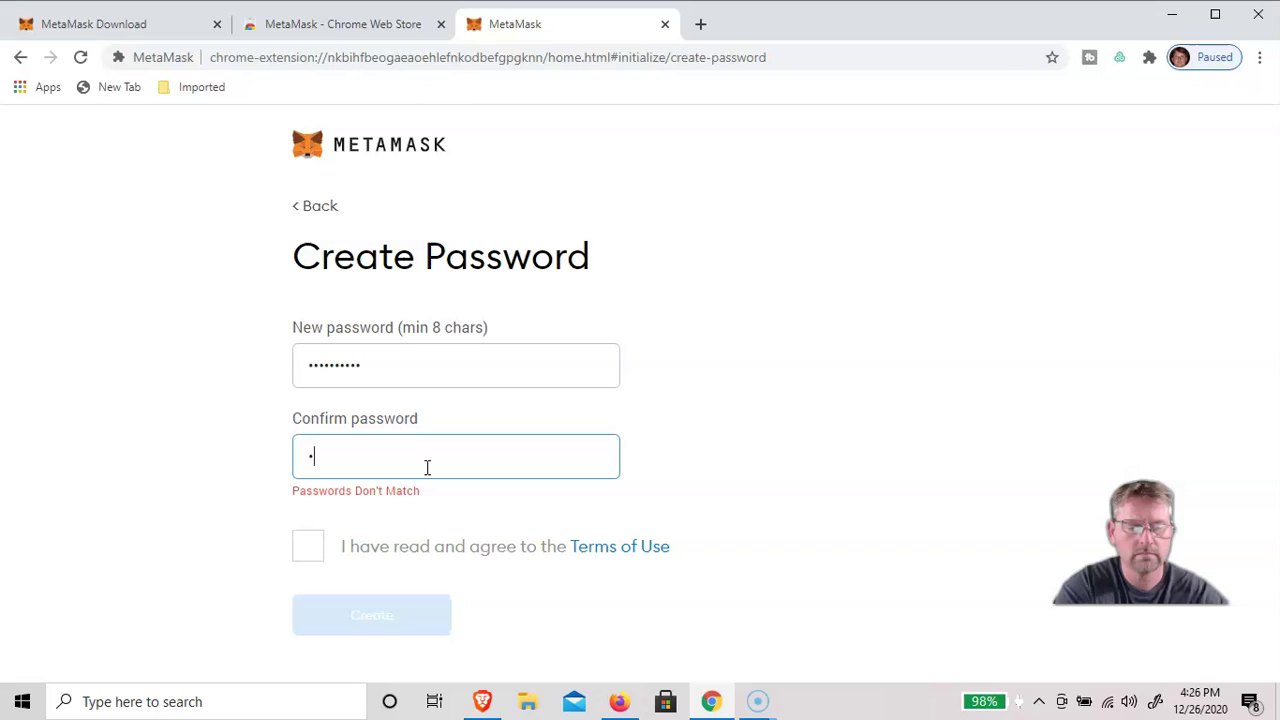
{"action": "type", "text": "*****"}
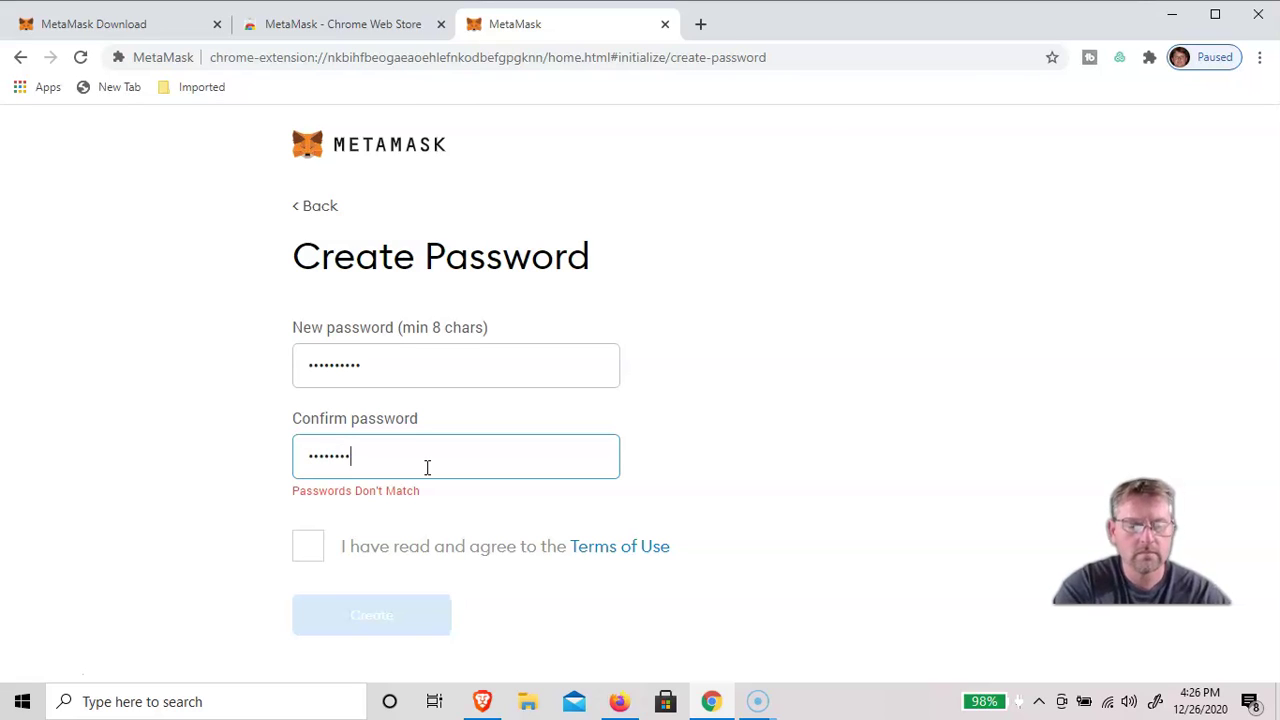
{"action": "type", "text": "**"}
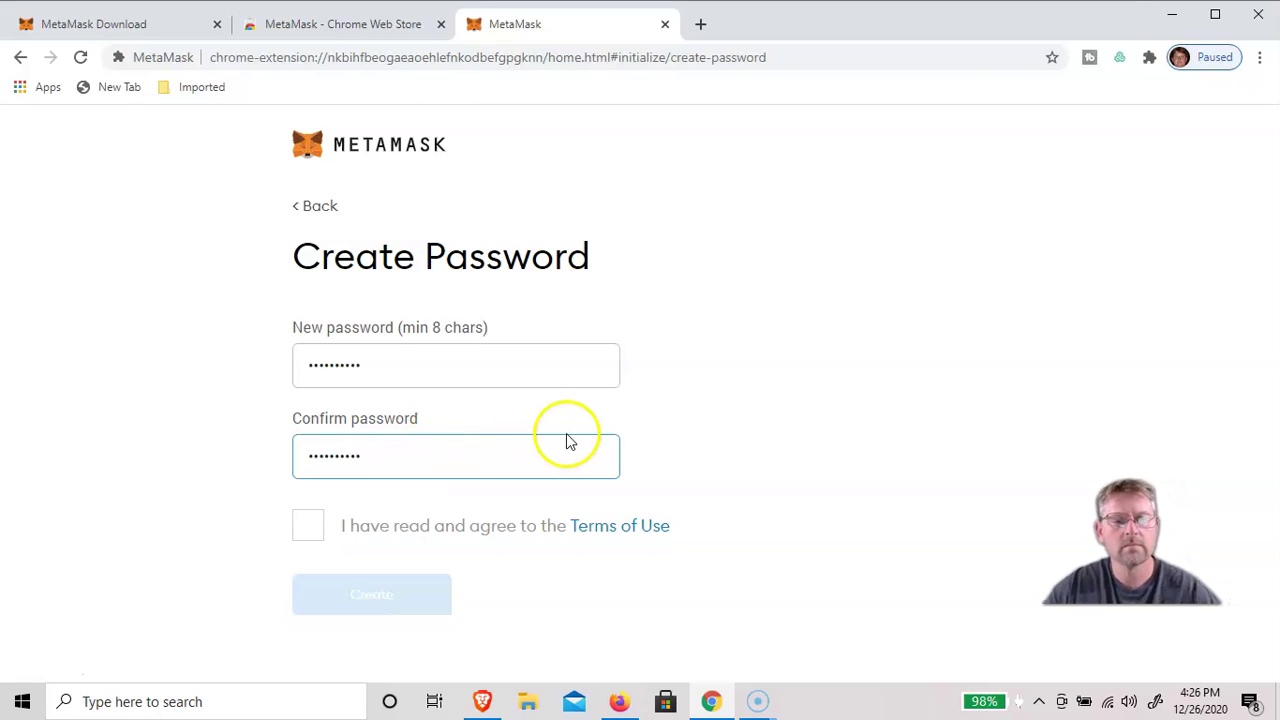
{"action": "left_click", "coordinate": [309, 526]}
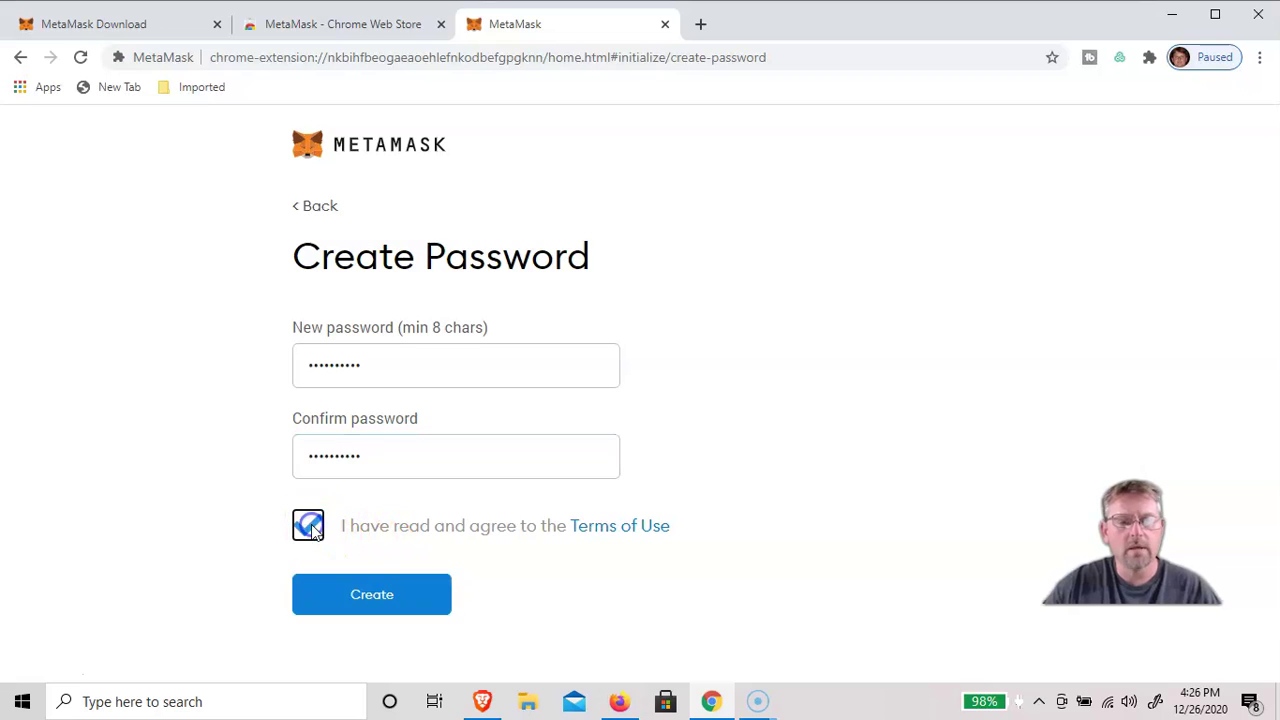
{"action": "left_click", "coordinate": [363, 594]}
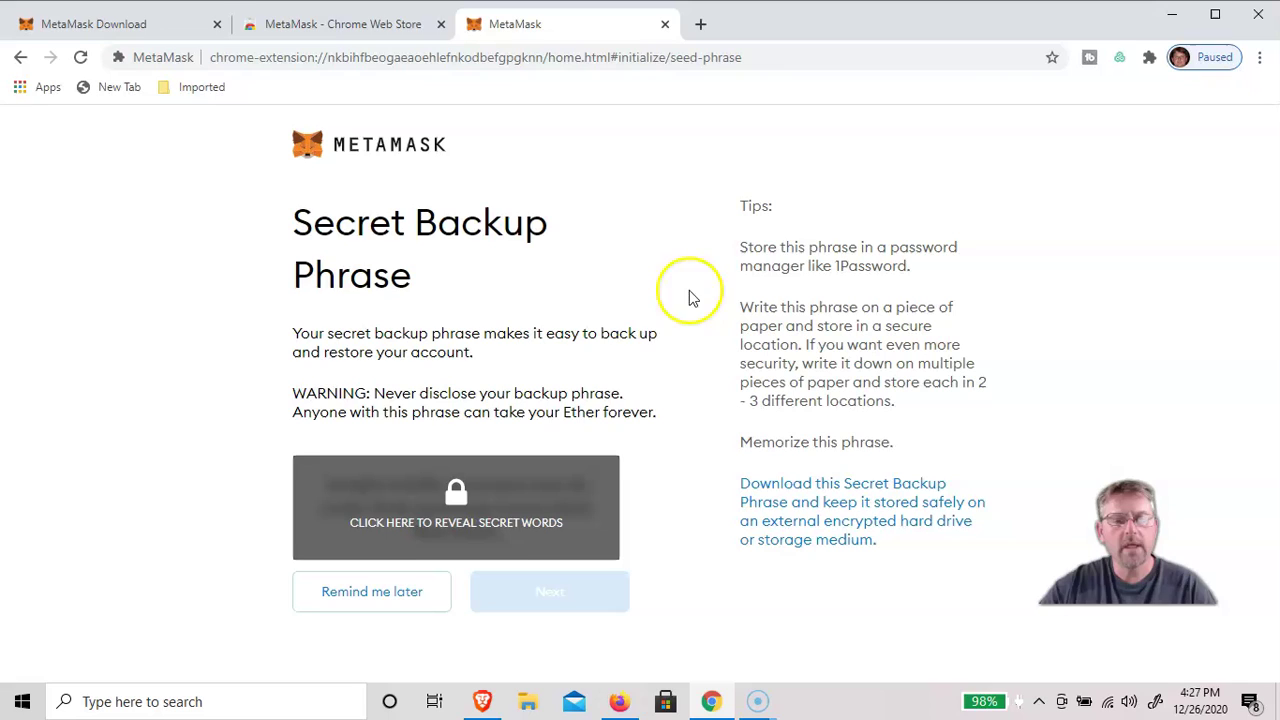
Reveal the hidden secret backup words on the Secret Backup Phrase page.
{"action": "left_click", "coordinate": [452, 520]}
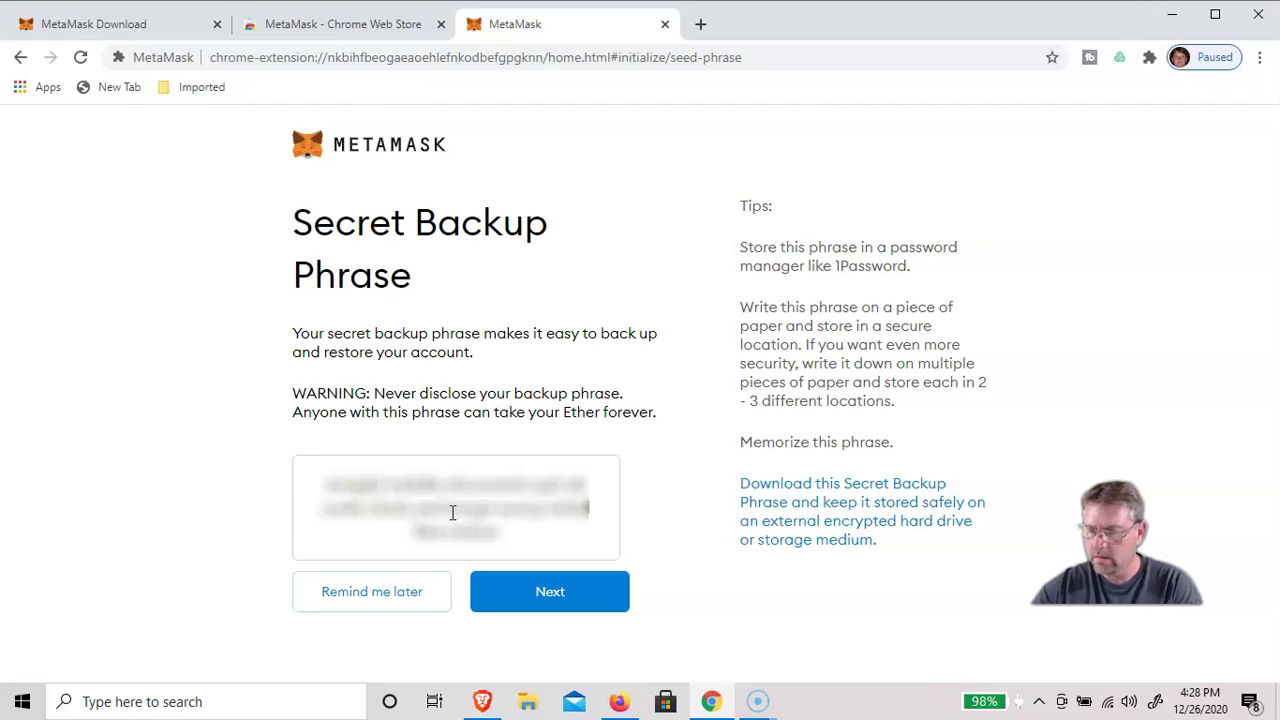
Go to the phrase check and place the first six backup words in order.
{"action": "left_click", "coordinate": [550, 597]}
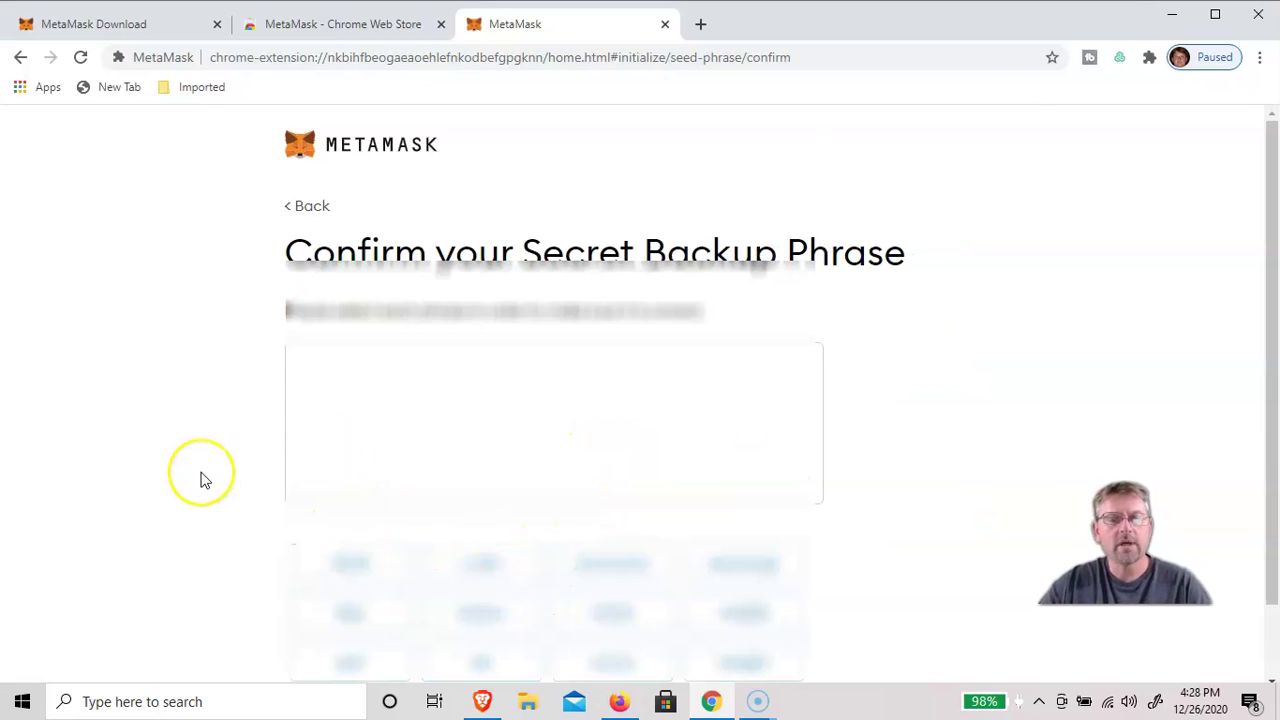
{"action": "scroll", "coordinate": [200, 478], "scroll_direction": "down", "scroll_amount": 1}
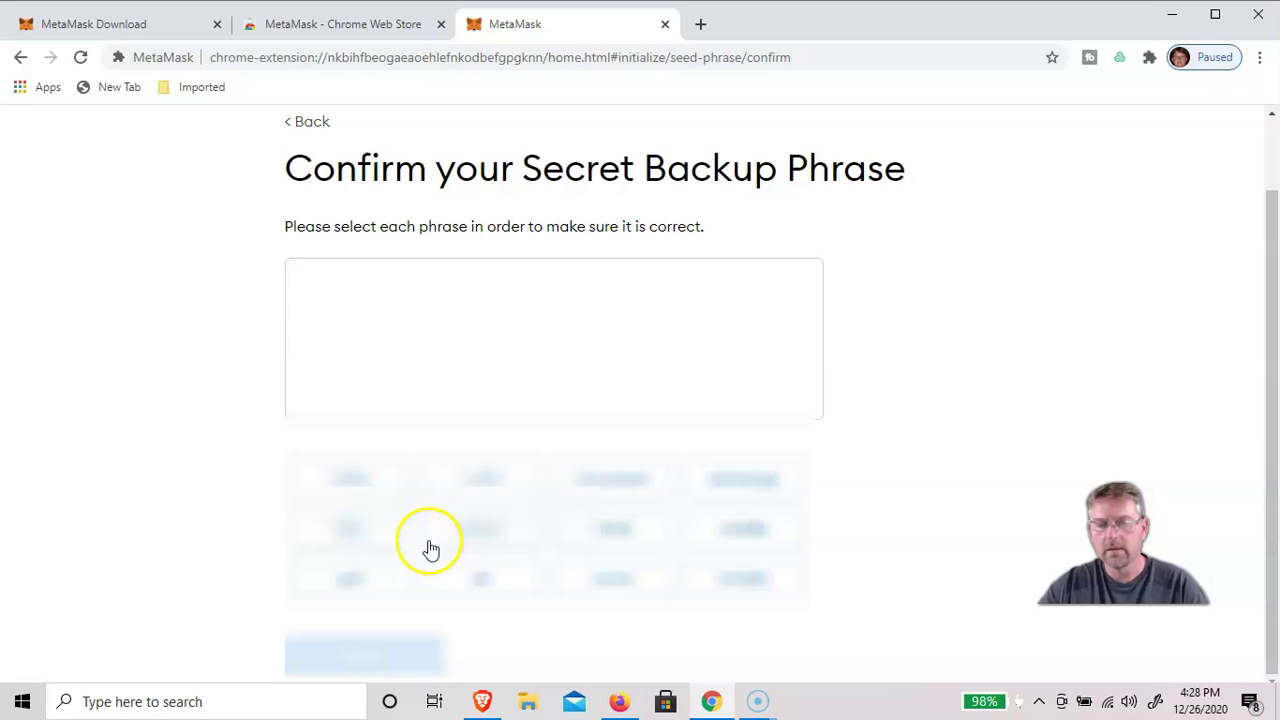
{"action": "left_click", "coordinate": [750, 586]}
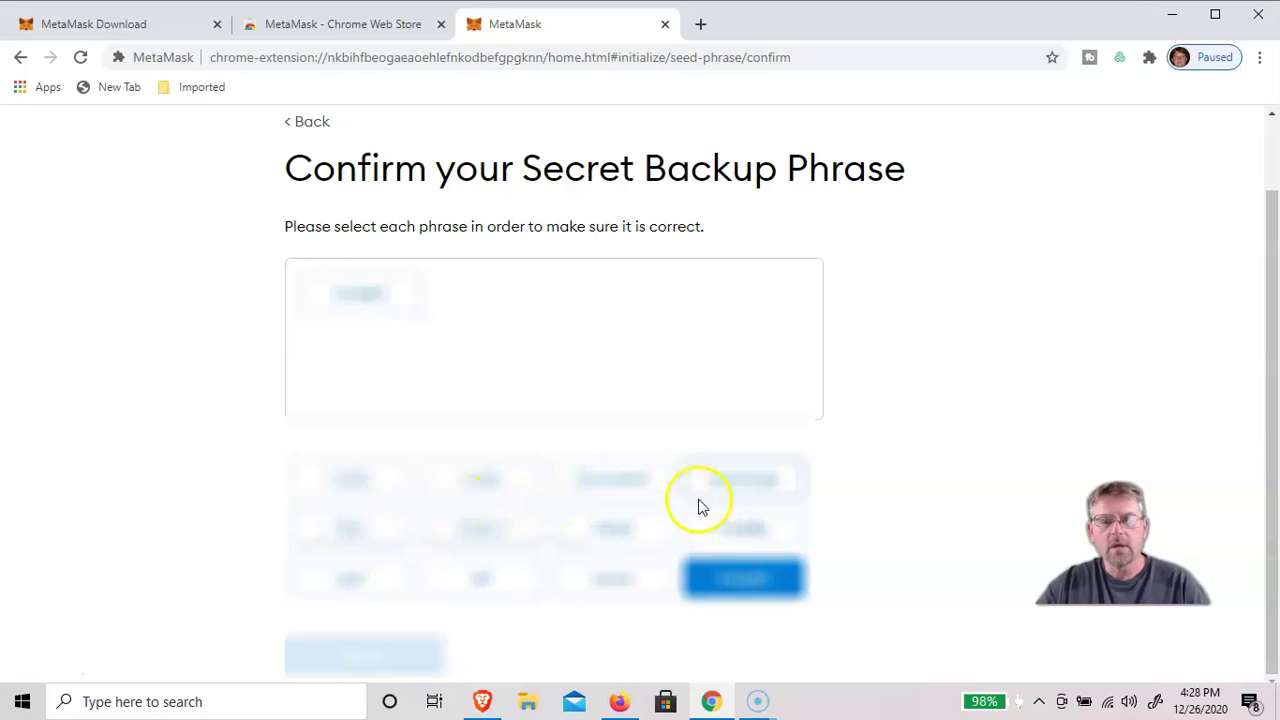
{"action": "left_click", "coordinate": [732, 535]}
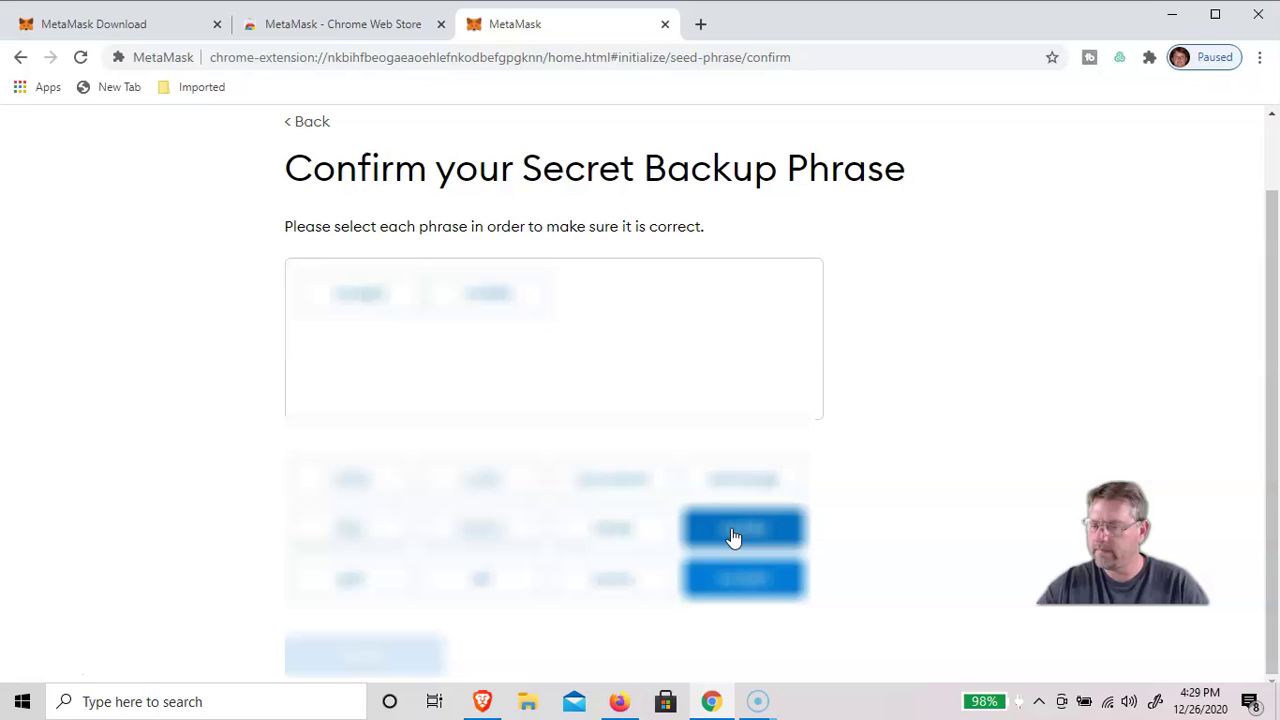
{"action": "left_click", "coordinate": [592, 494]}
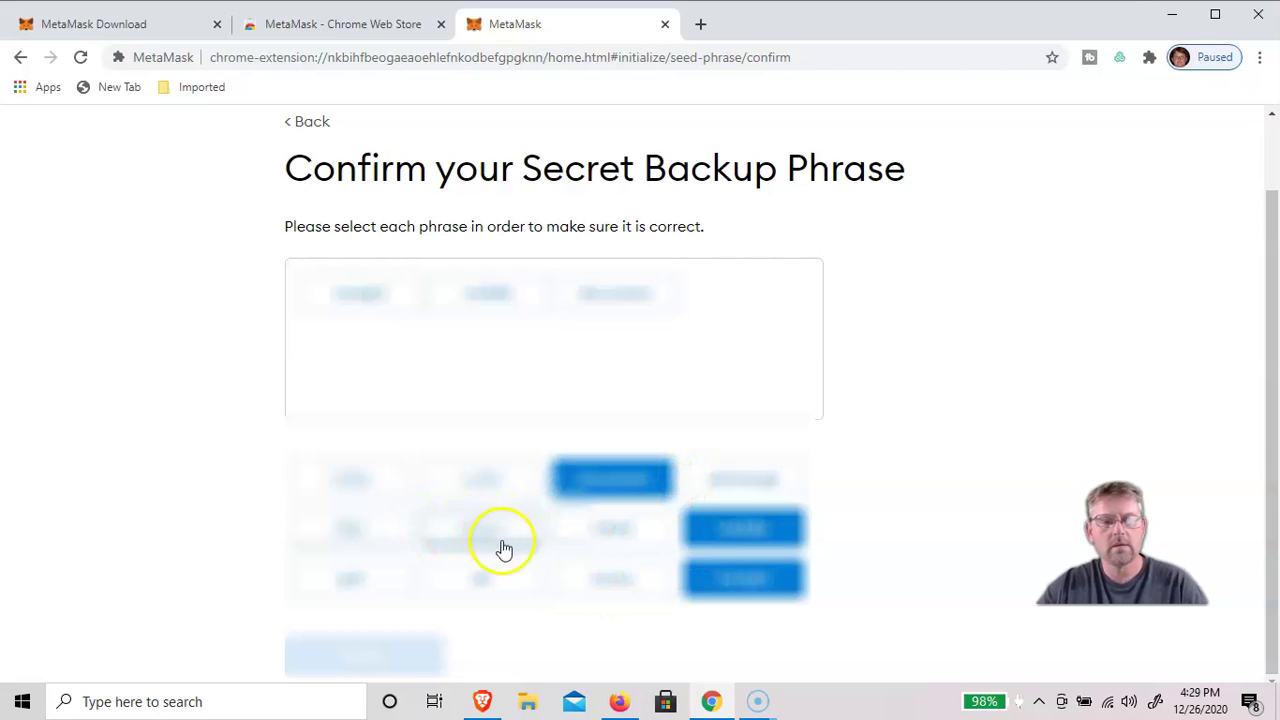
{"action": "left_click", "coordinate": [350, 583]}
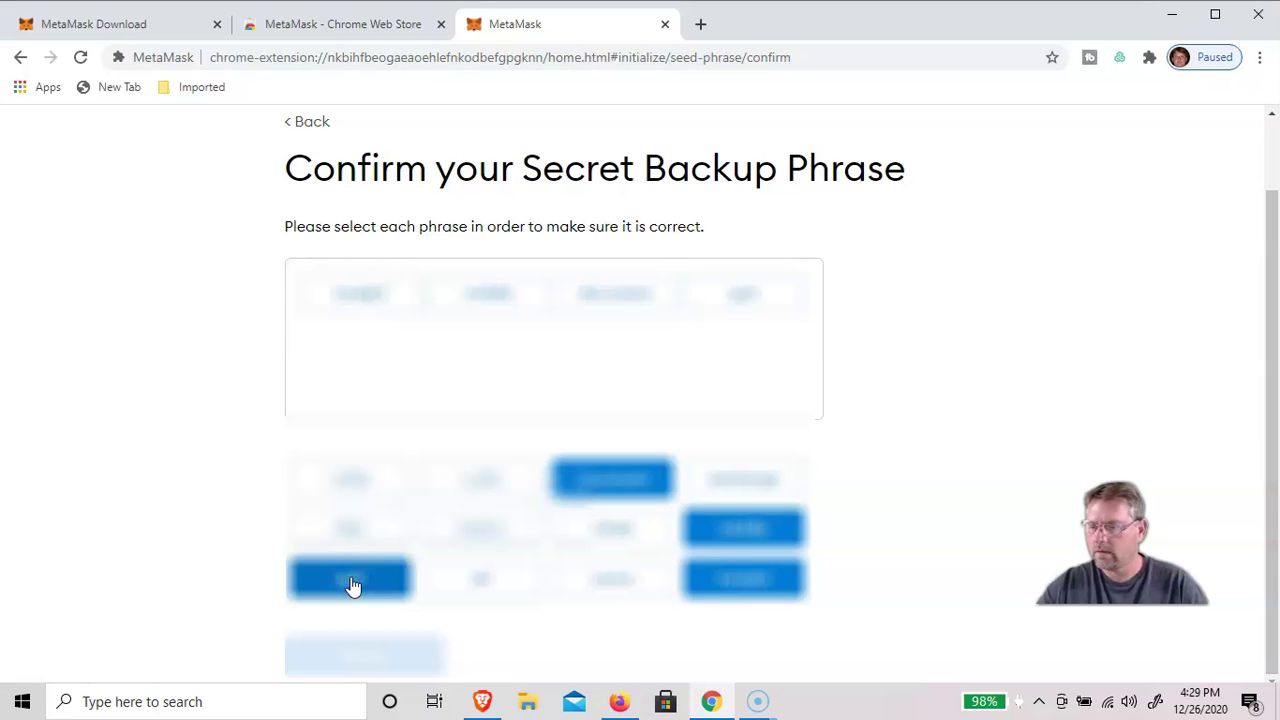
{"action": "left_click", "coordinate": [491, 594]}
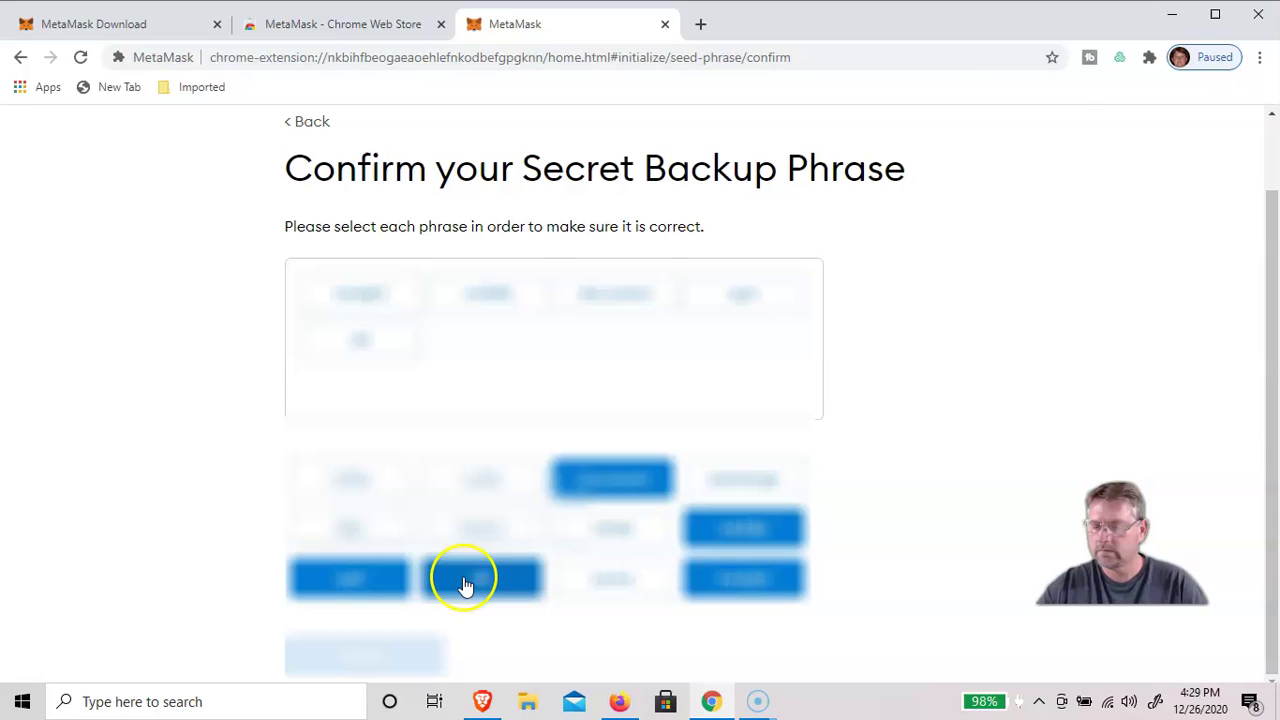
{"action": "left_click", "coordinate": [459, 490]}
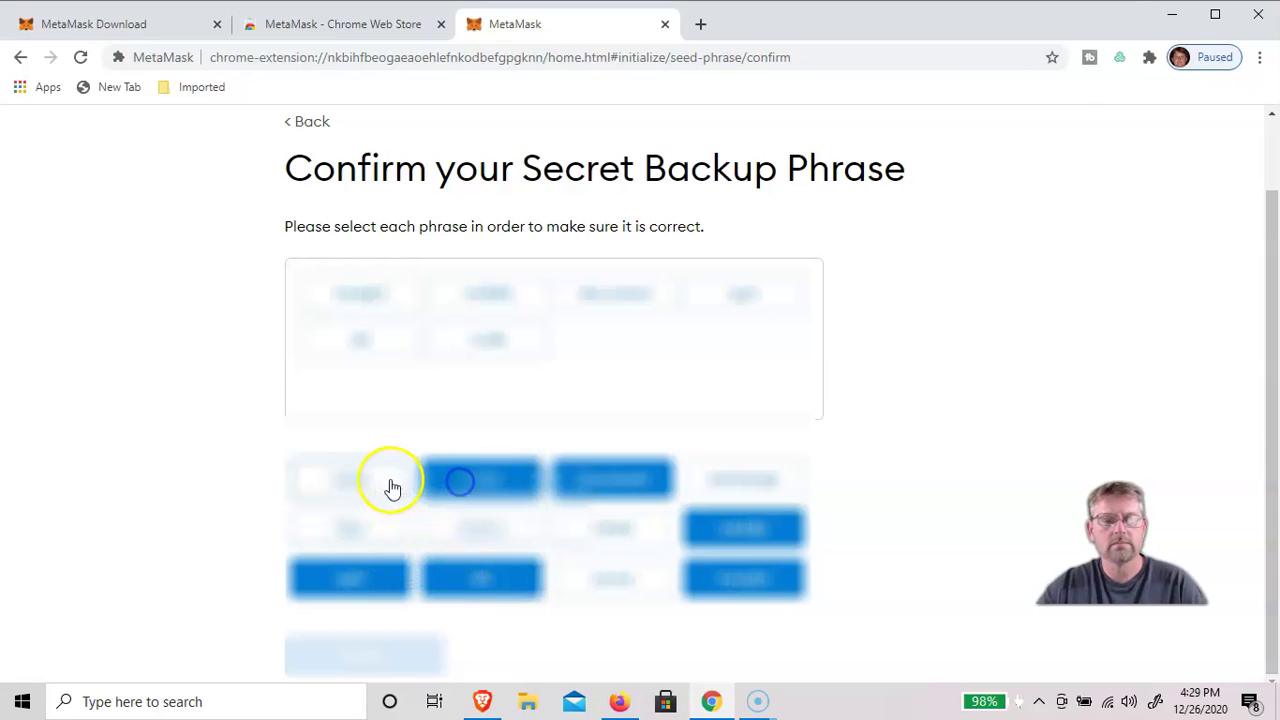
Place the remaining six backup words in order and submit the phrase.
{"action": "left_click", "coordinate": [390, 487]}
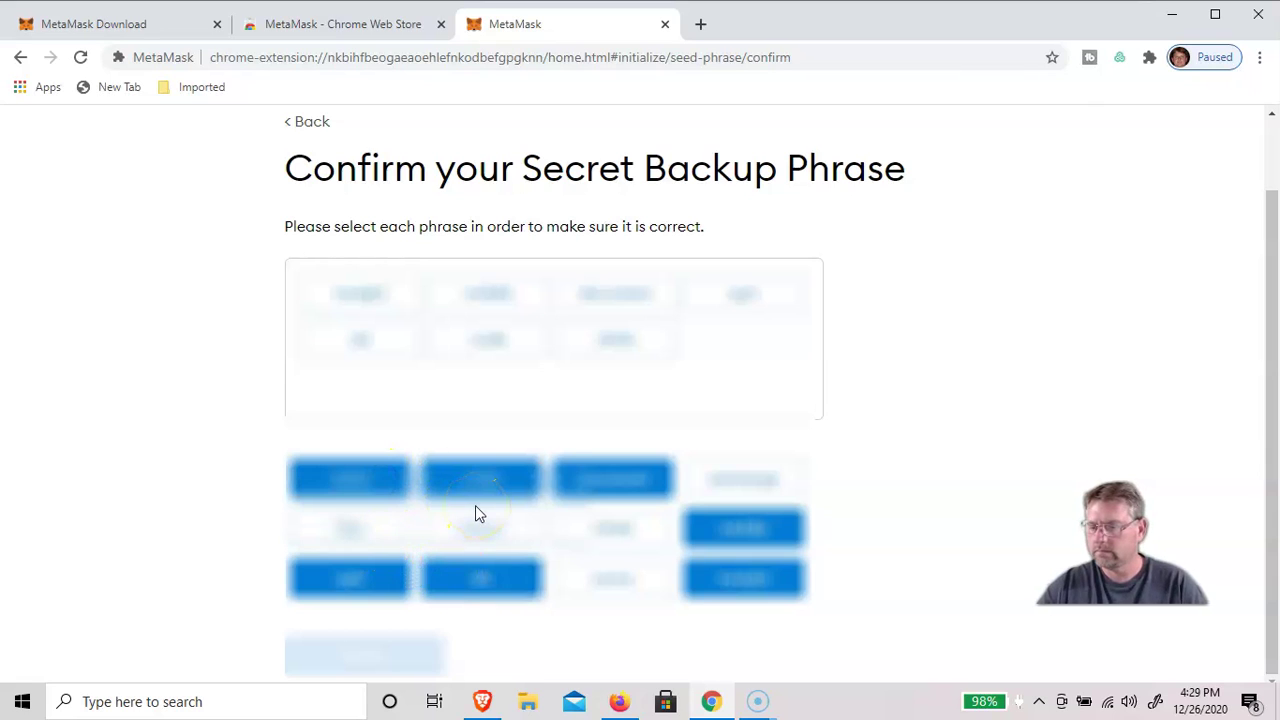
{"action": "left_click", "coordinate": [718, 488]}
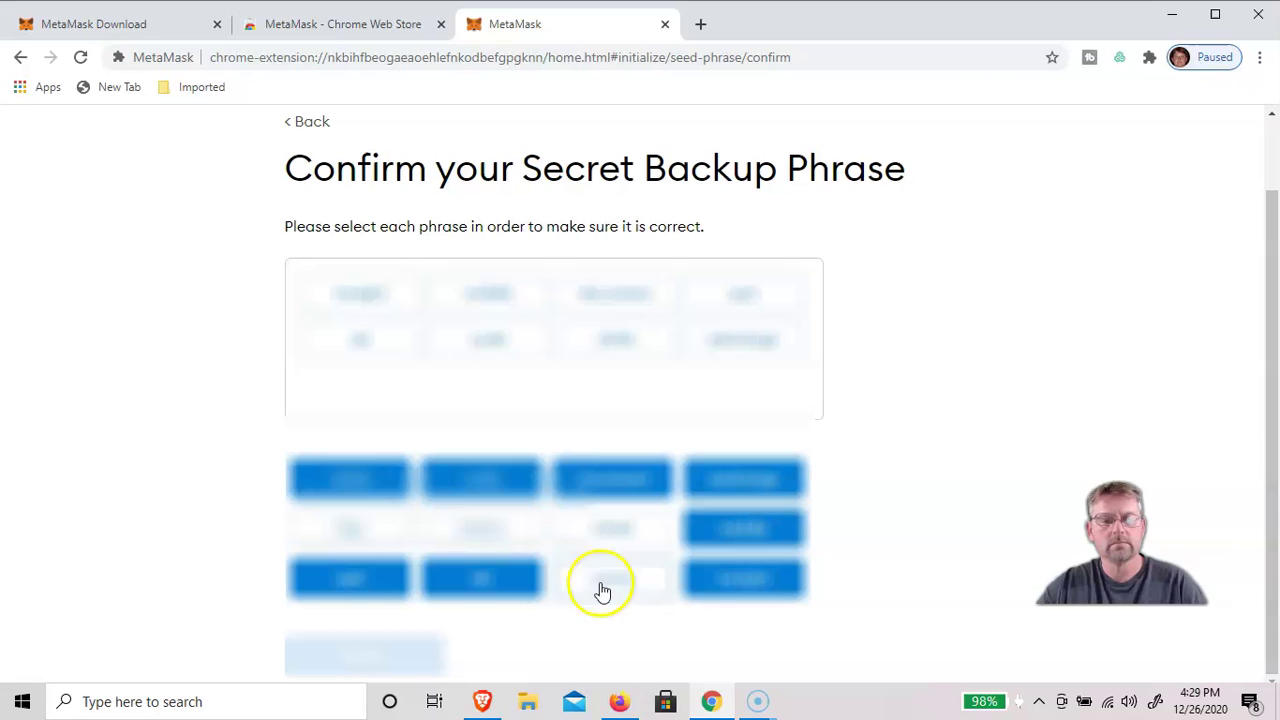
{"action": "left_click", "coordinate": [602, 590]}
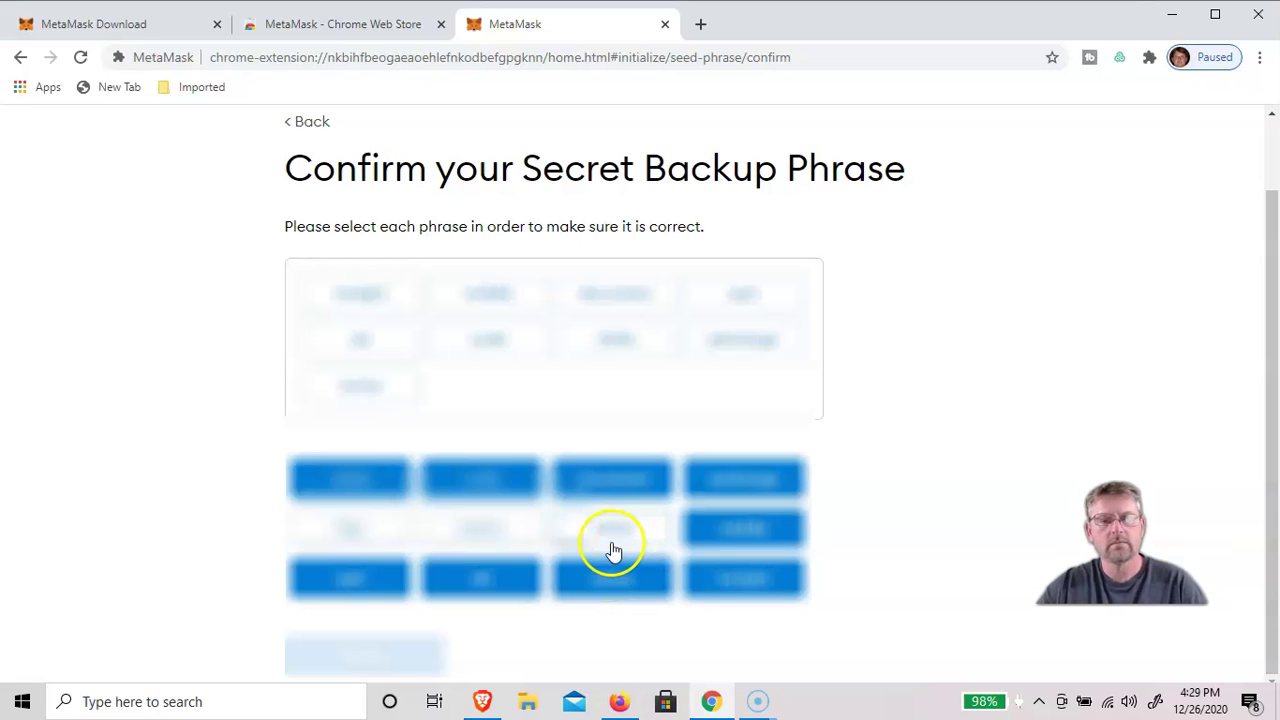
{"action": "left_click", "coordinate": [596, 540]}
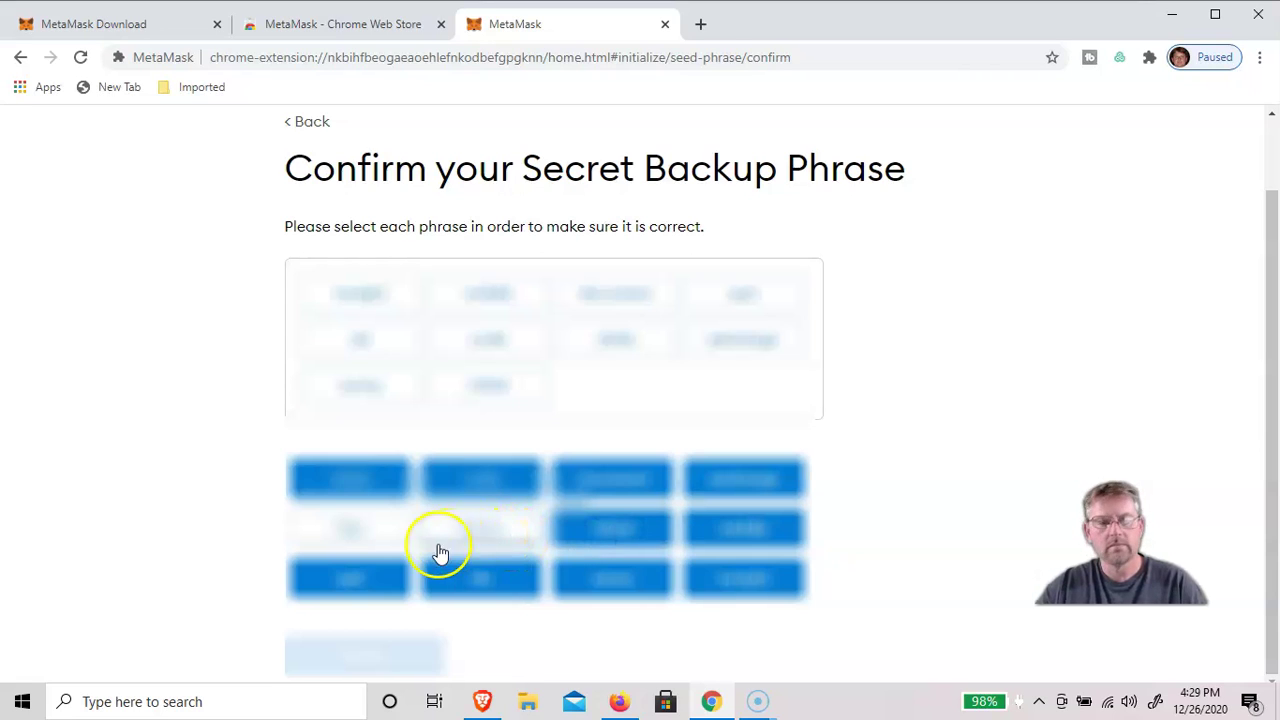
{"action": "left_click", "coordinate": [370, 538]}
{"action": "left_click", "coordinate": [463, 545]}
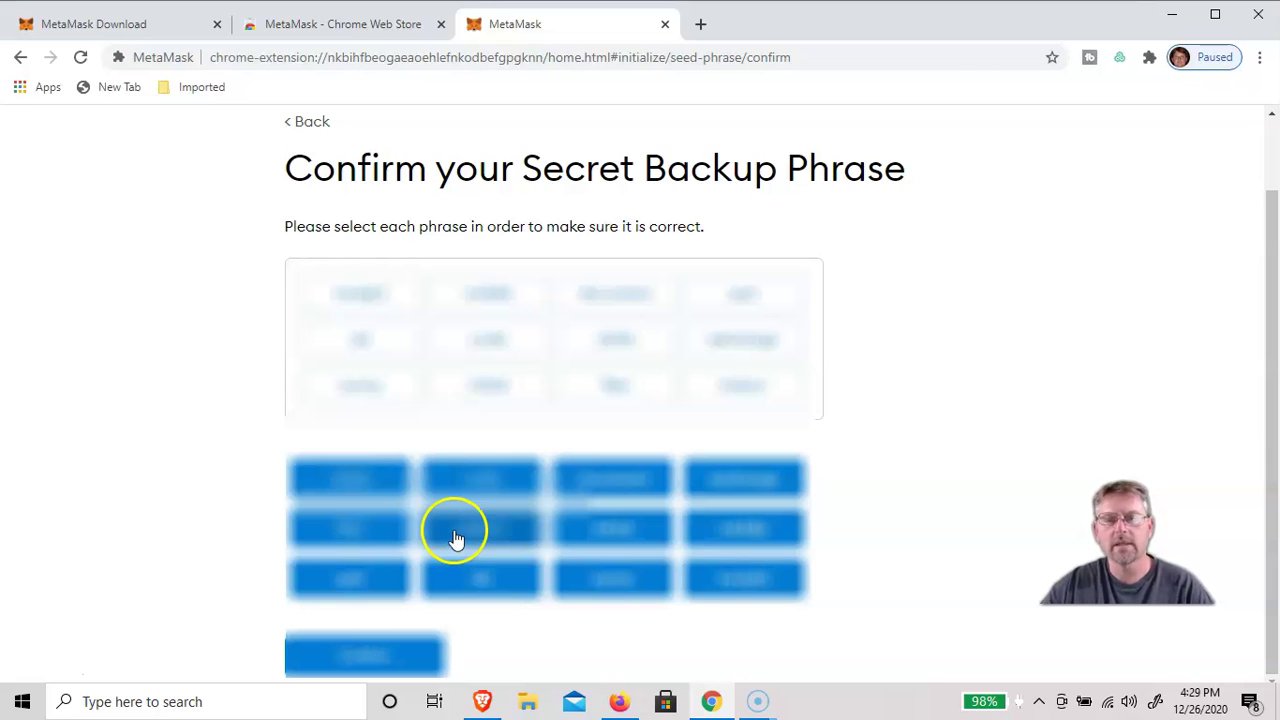
{"action": "left_click", "coordinate": [368, 658]}
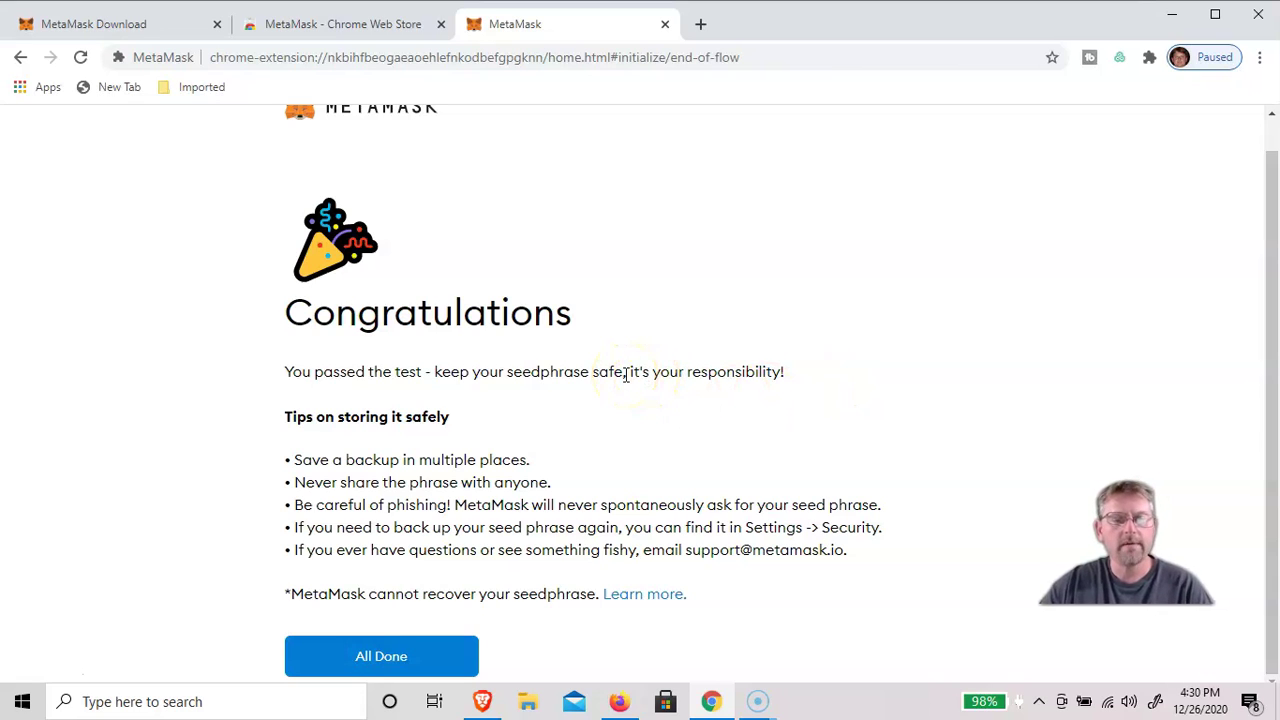
Finish setup with All Done to reach the wallet home showing 0 ETH.
{"action": "left_click", "coordinate": [382, 660]}
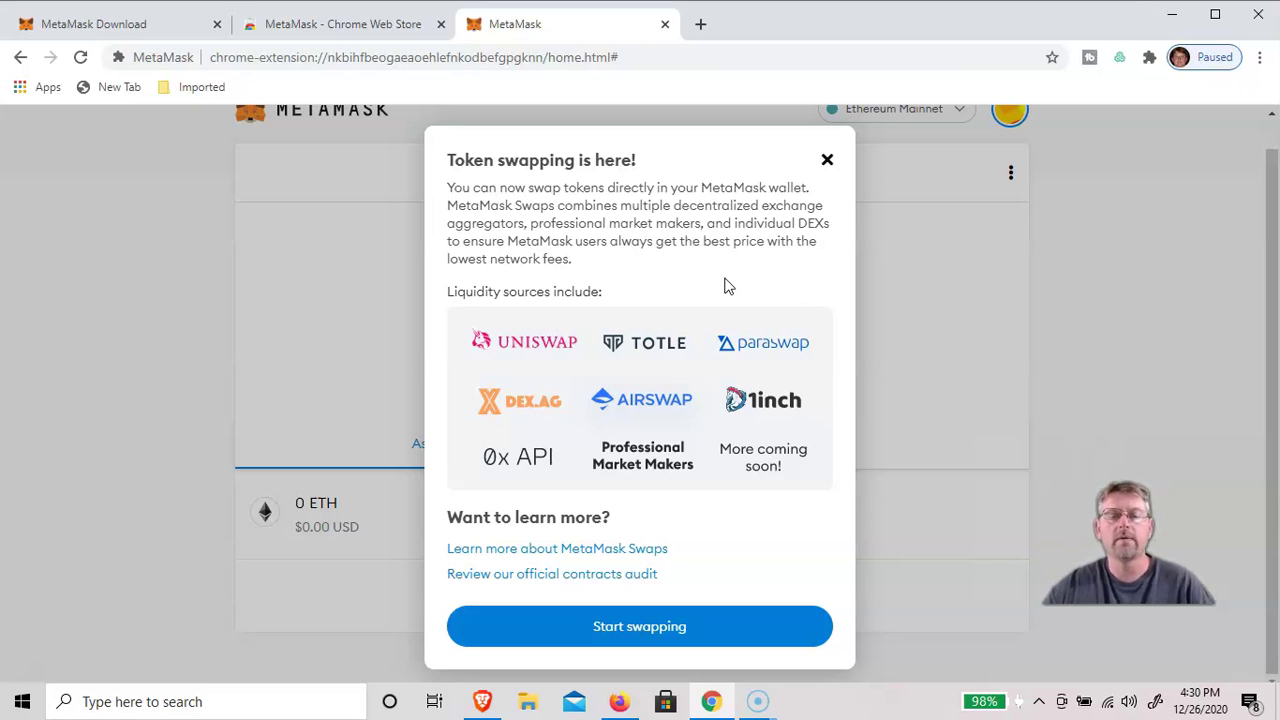
Close the token swapping announcement, copy the Account 1 address, and switch to Coinbase in Firefox.
{"action": "left_click", "coordinate": [827, 162]}
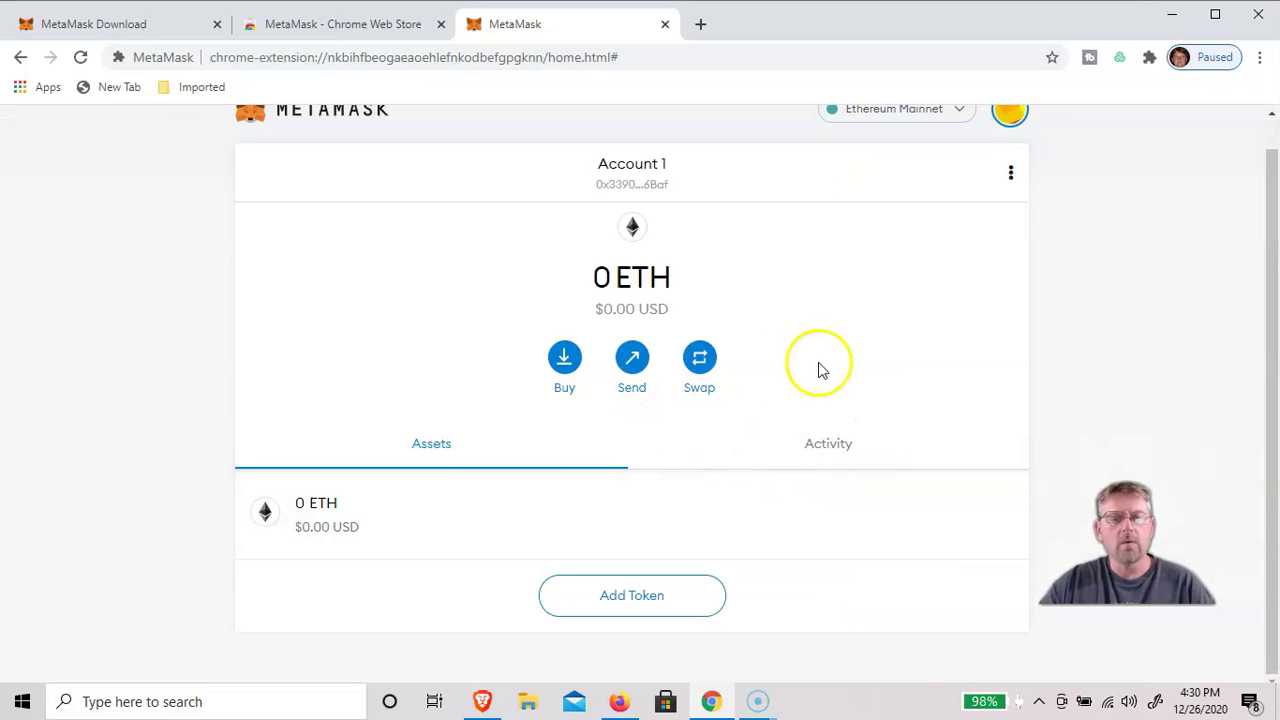
{"action": "scroll", "coordinate": [800, 330], "scroll_direction": "up", "scroll_amount": 1}
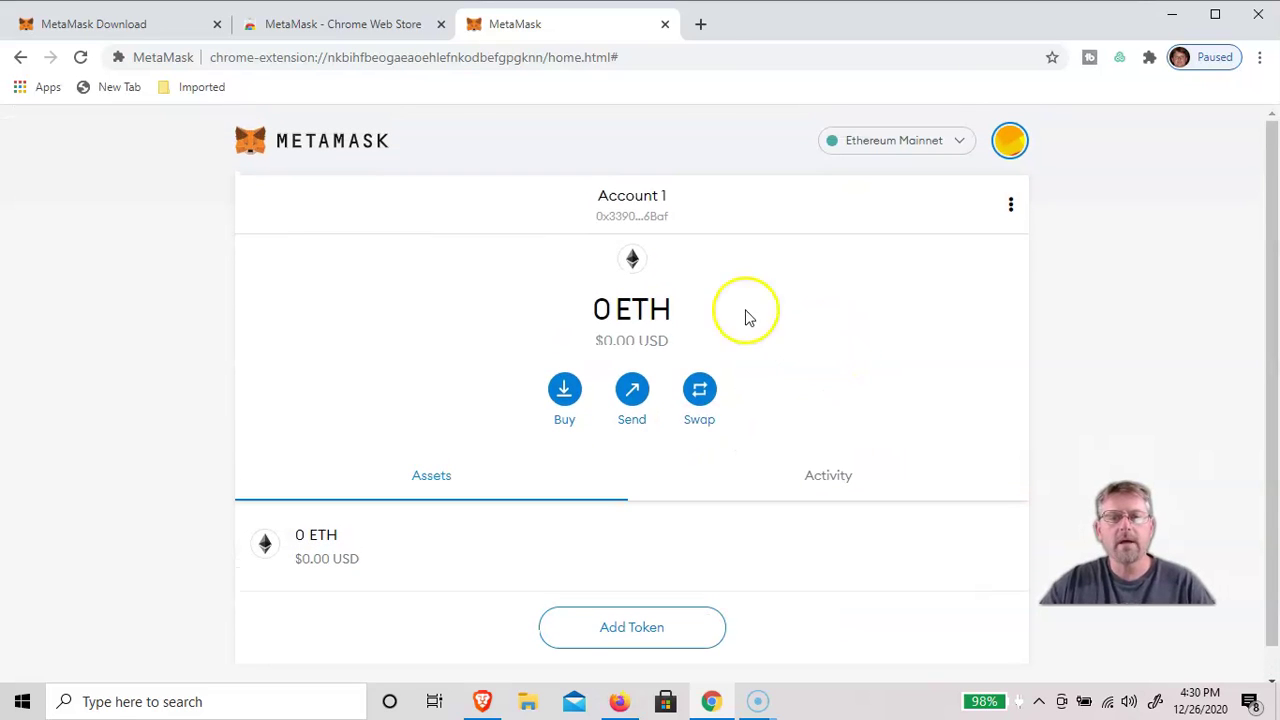
{"action": "left_click", "coordinate": [624, 217]}
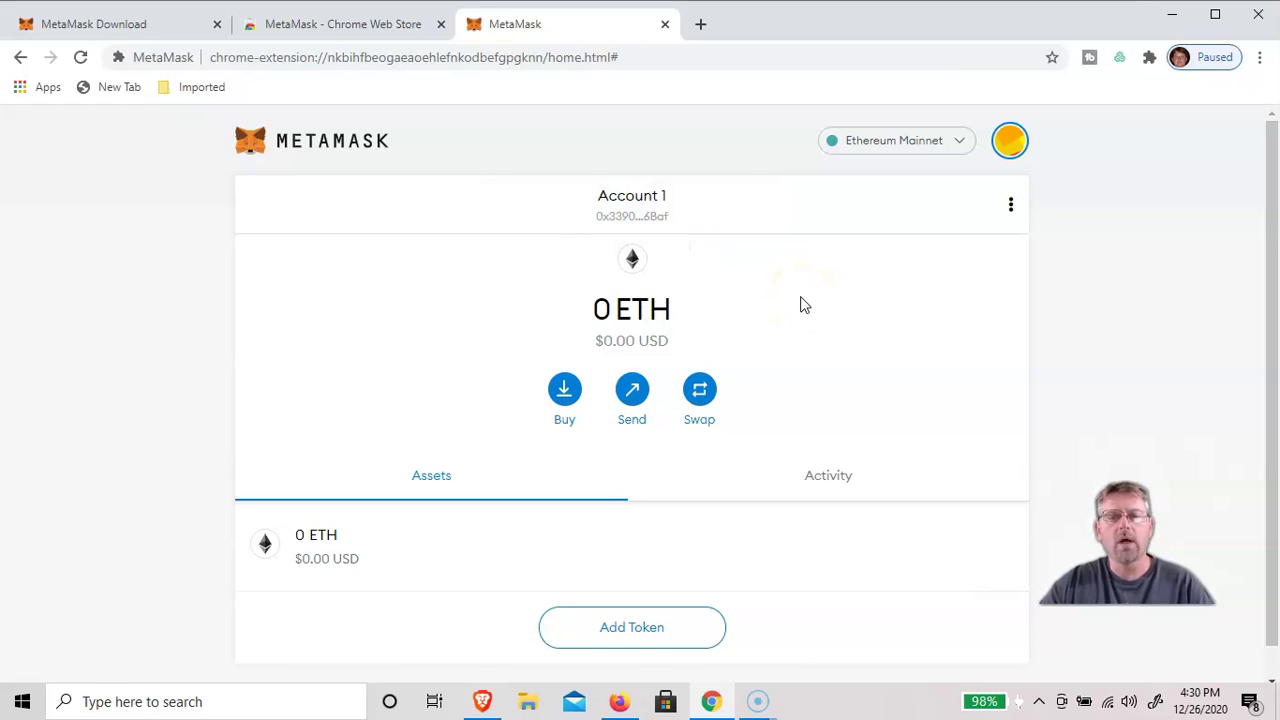
{"action": "left_click", "coordinate": [633, 221]}
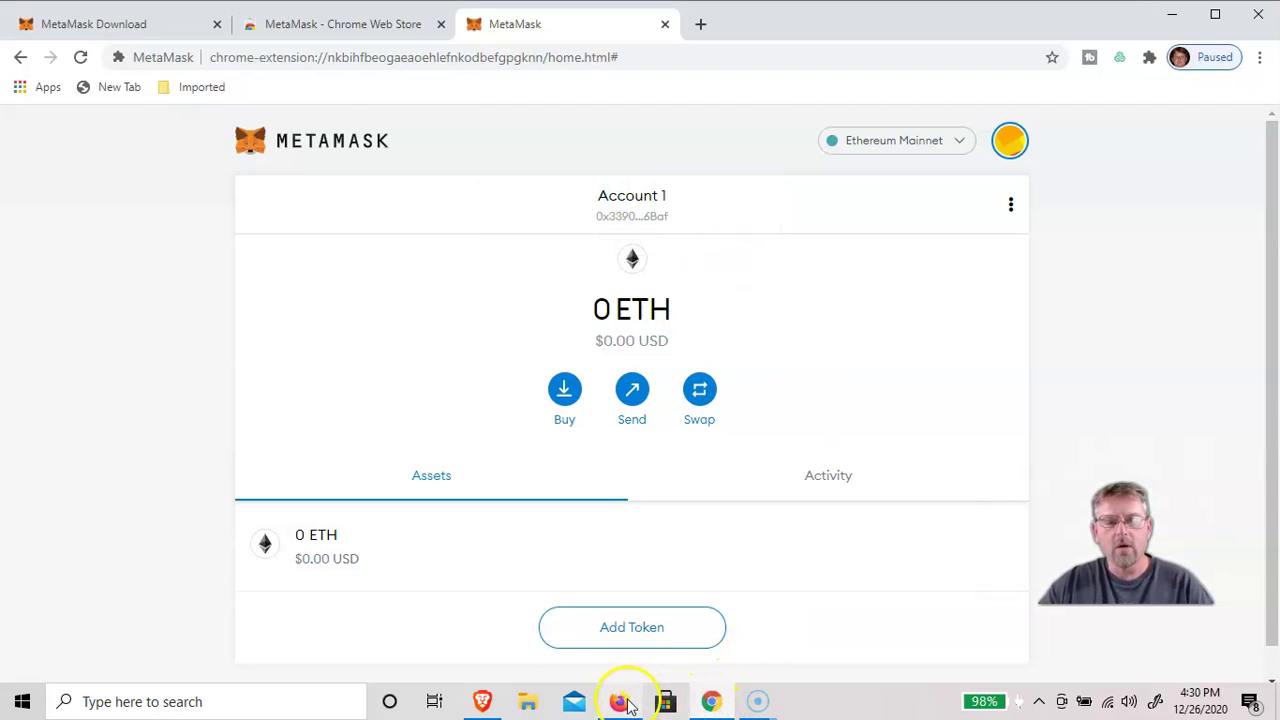
{"action": "left_click", "coordinate": [634, 712]}
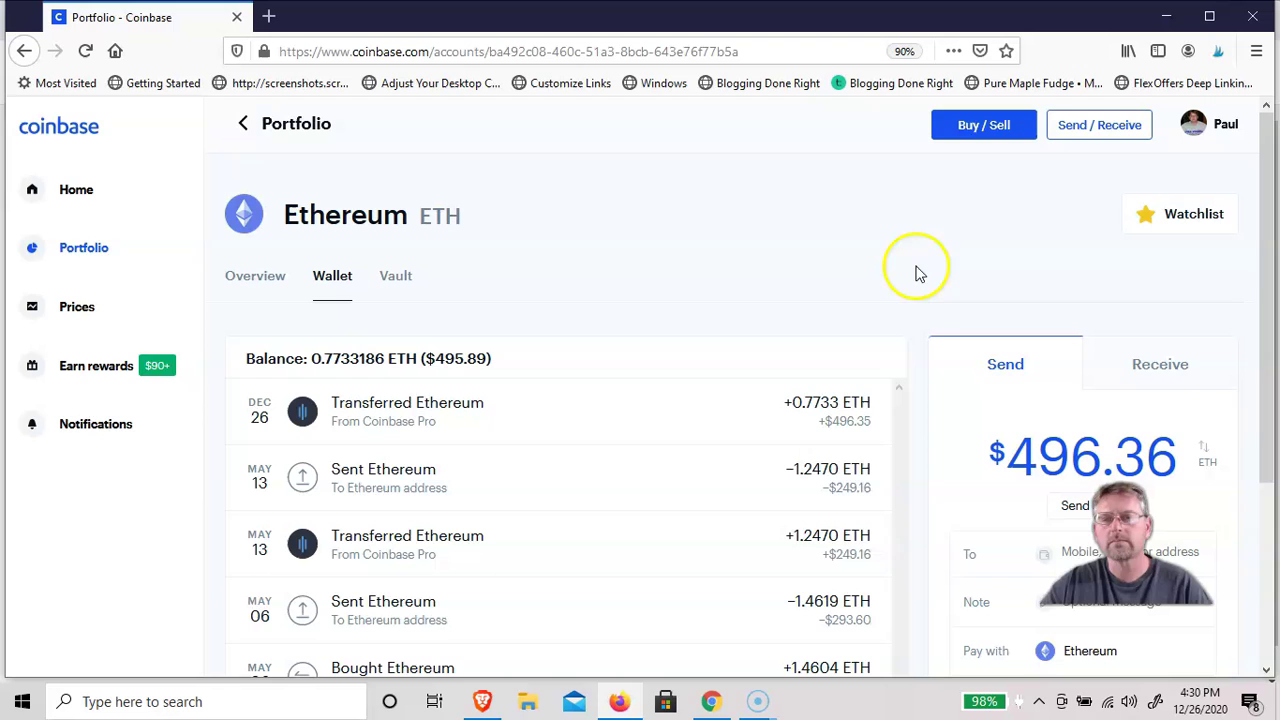
Start a Coinbase send of .5 in crypto and paste the MetaMask address as recipient.
{"action": "left_click", "coordinate": [1083, 127]}
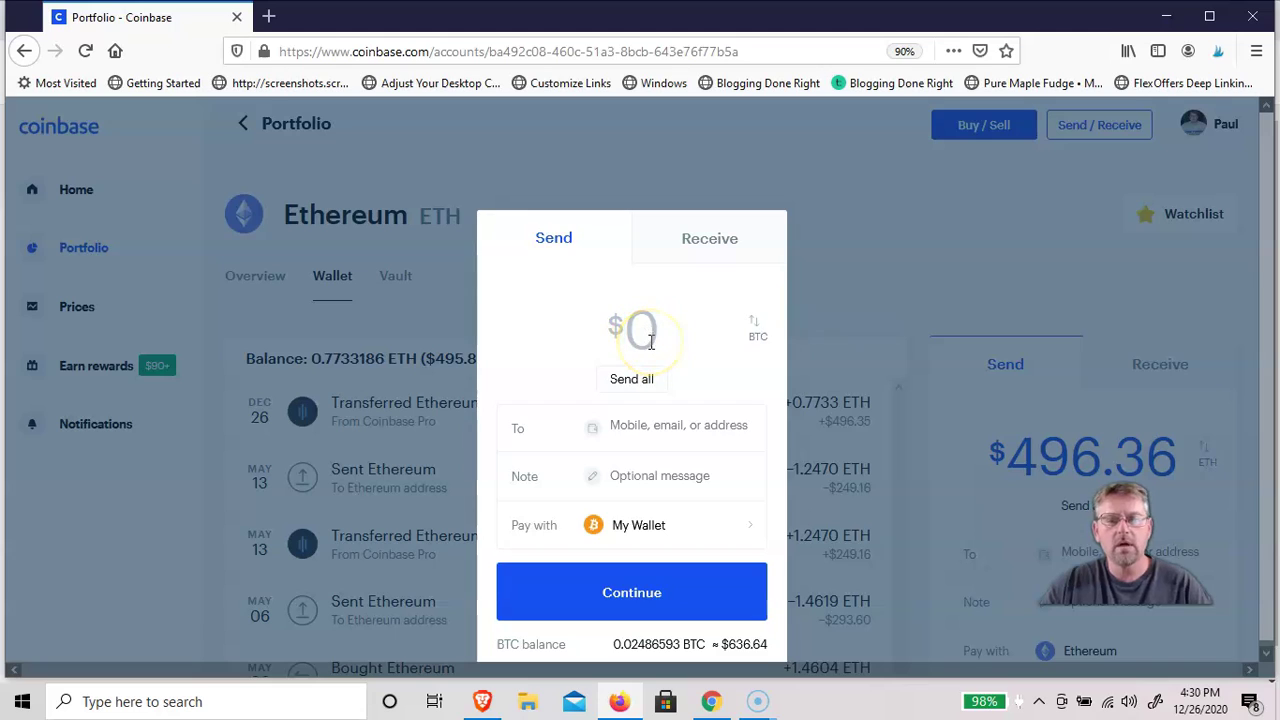
{"action": "left_click", "coordinate": [687, 333]}
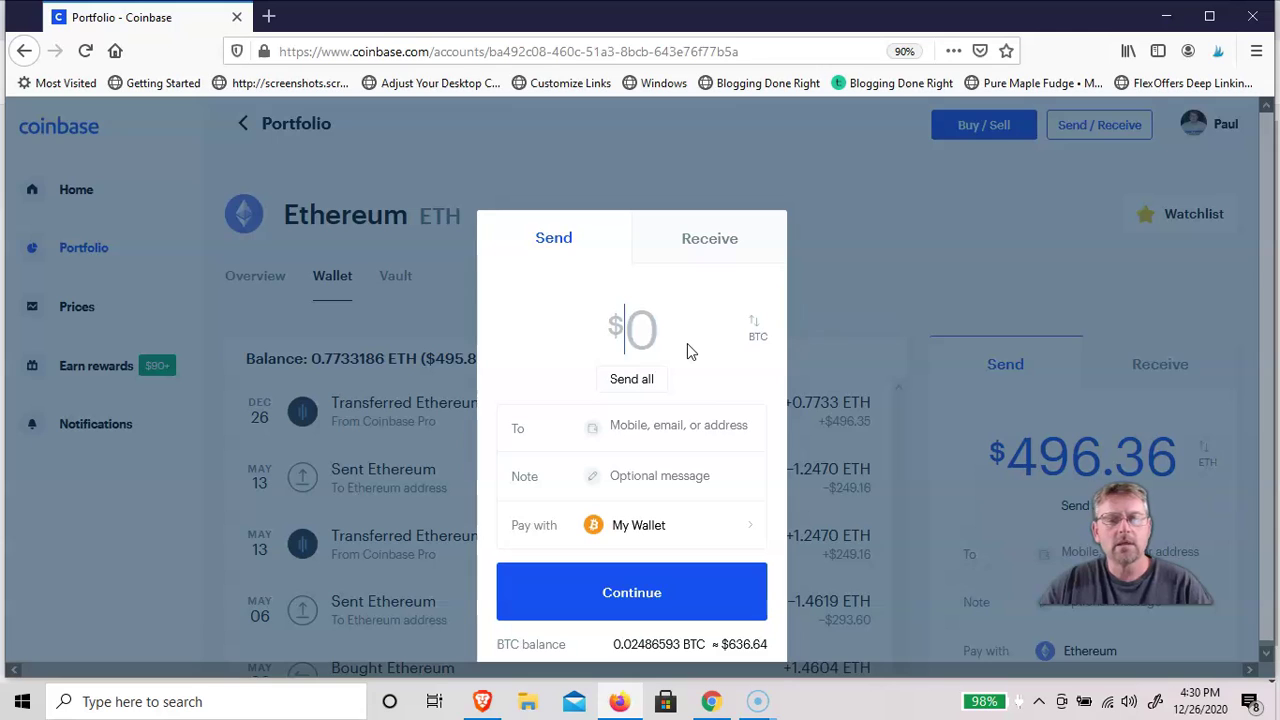
{"action": "type", "text": "."}
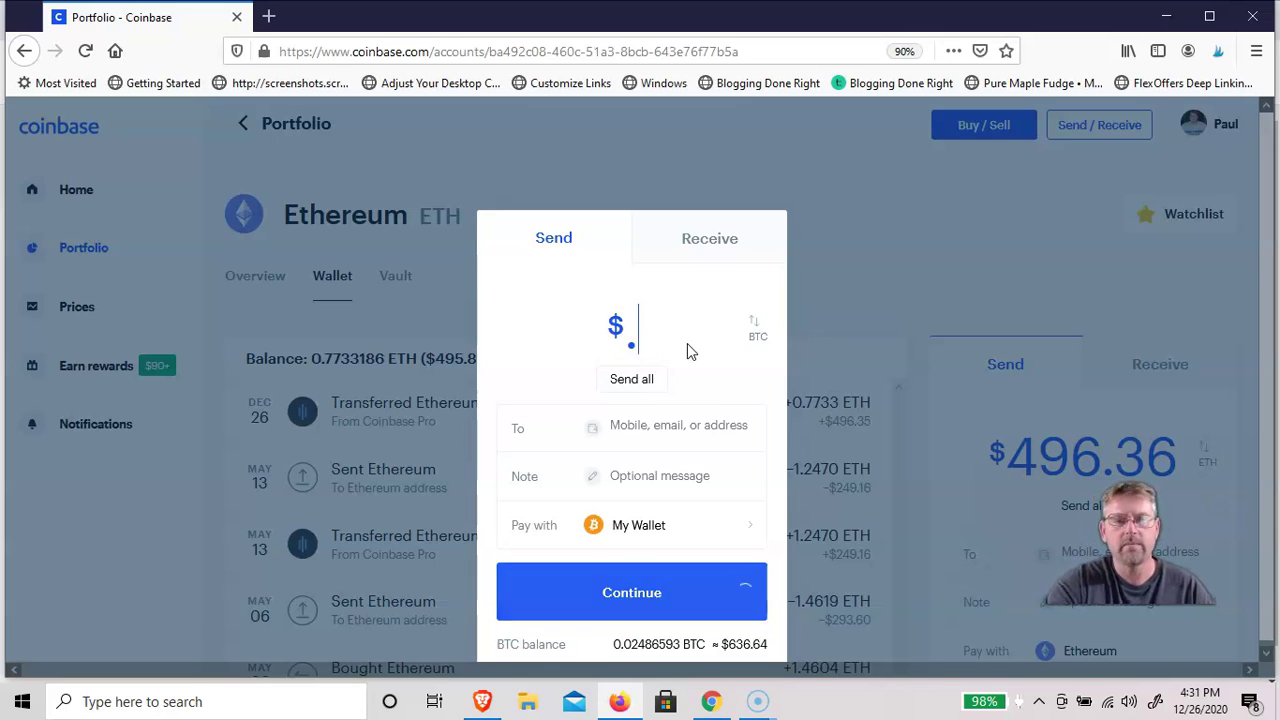
{"action": "type", "text": "5"}
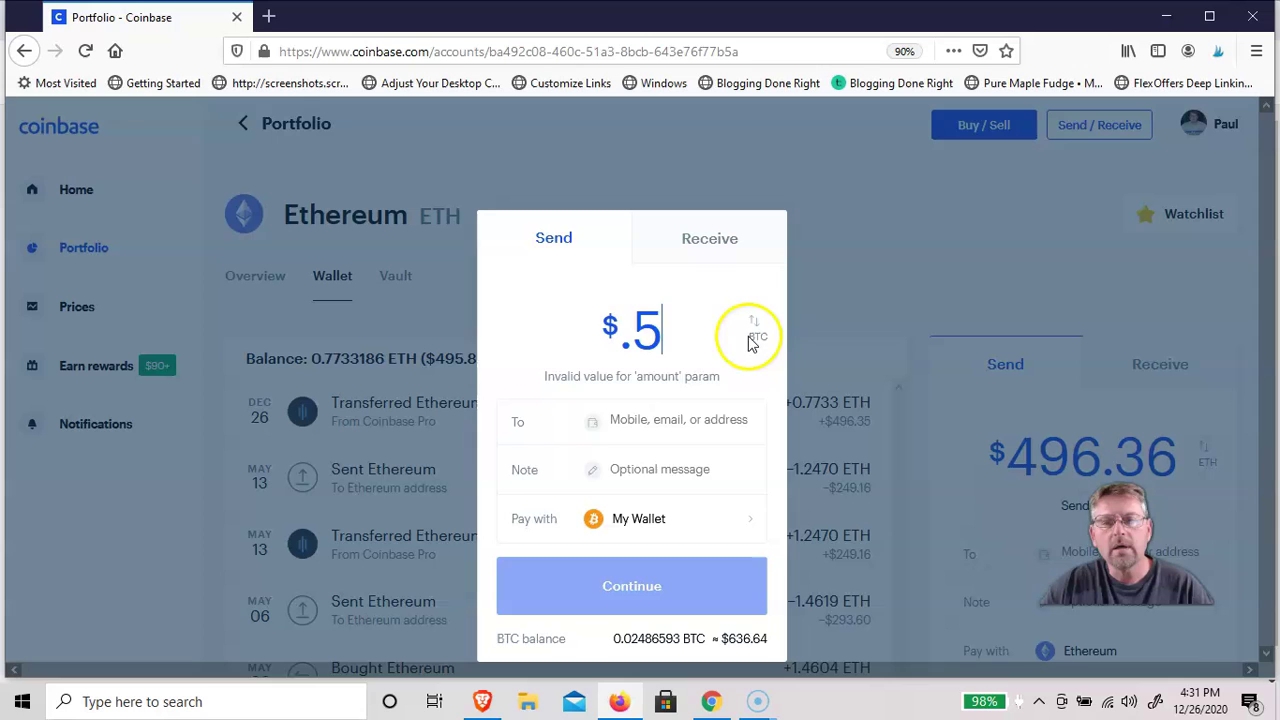
{"action": "left_click", "coordinate": [755, 330]}
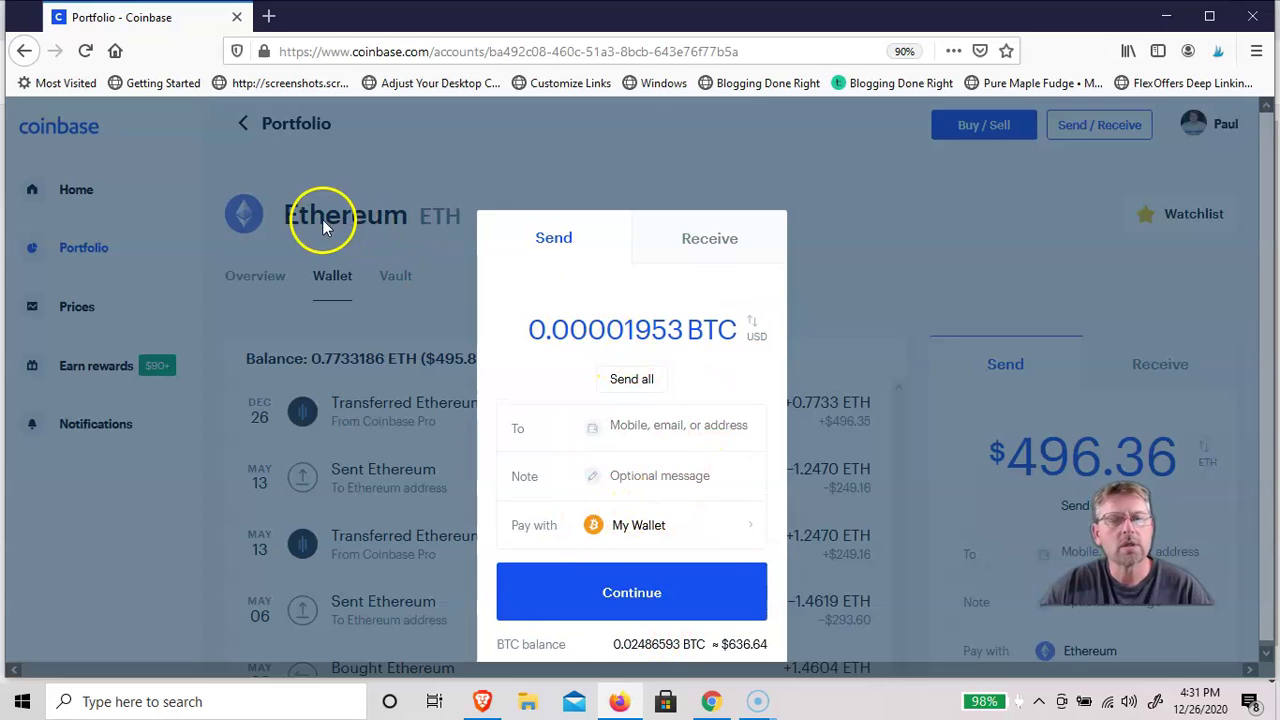
{"action": "left_click", "coordinate": [554, 242]}
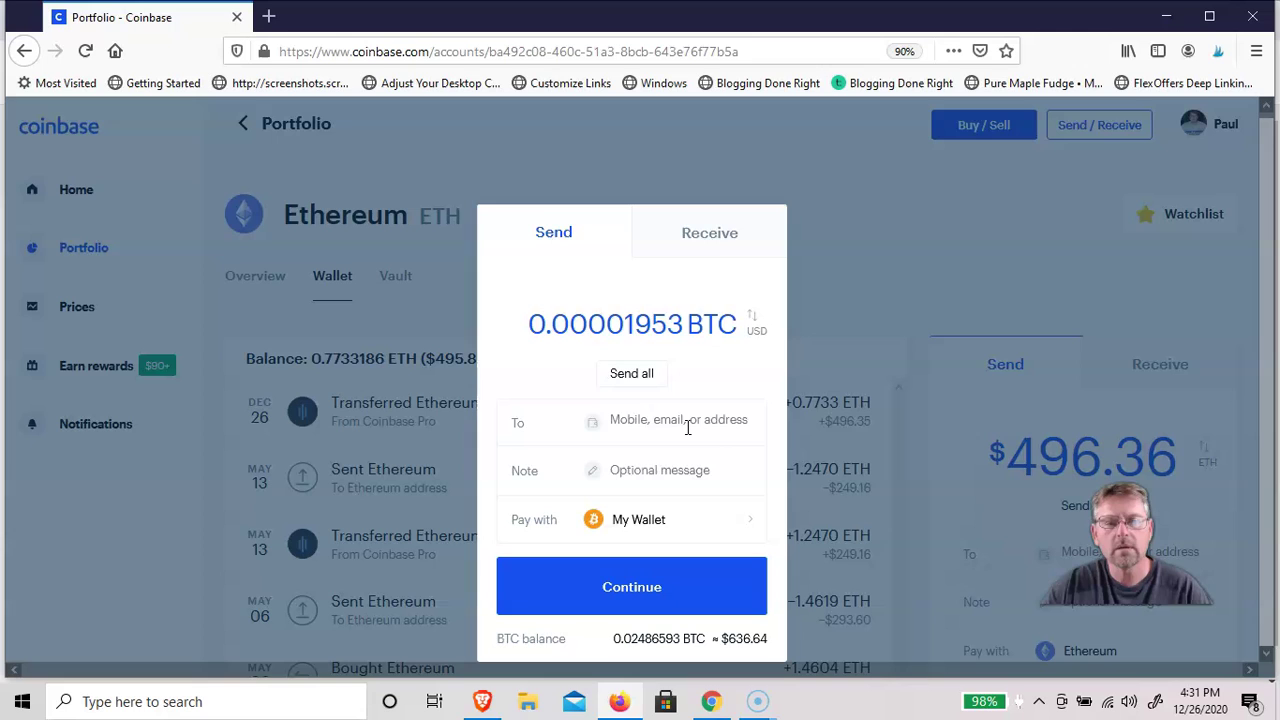
{"action": "right_click", "coordinate": [632, 428]}
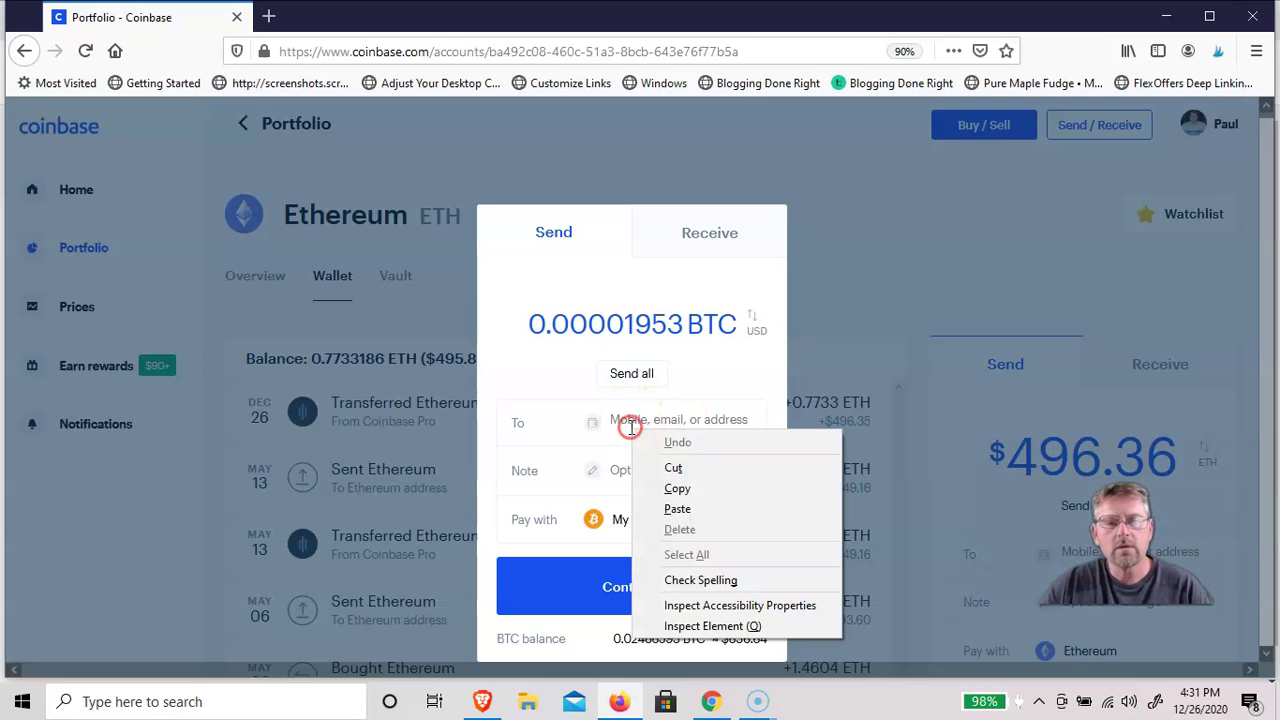
{"action": "left_click", "coordinate": [679, 508]}
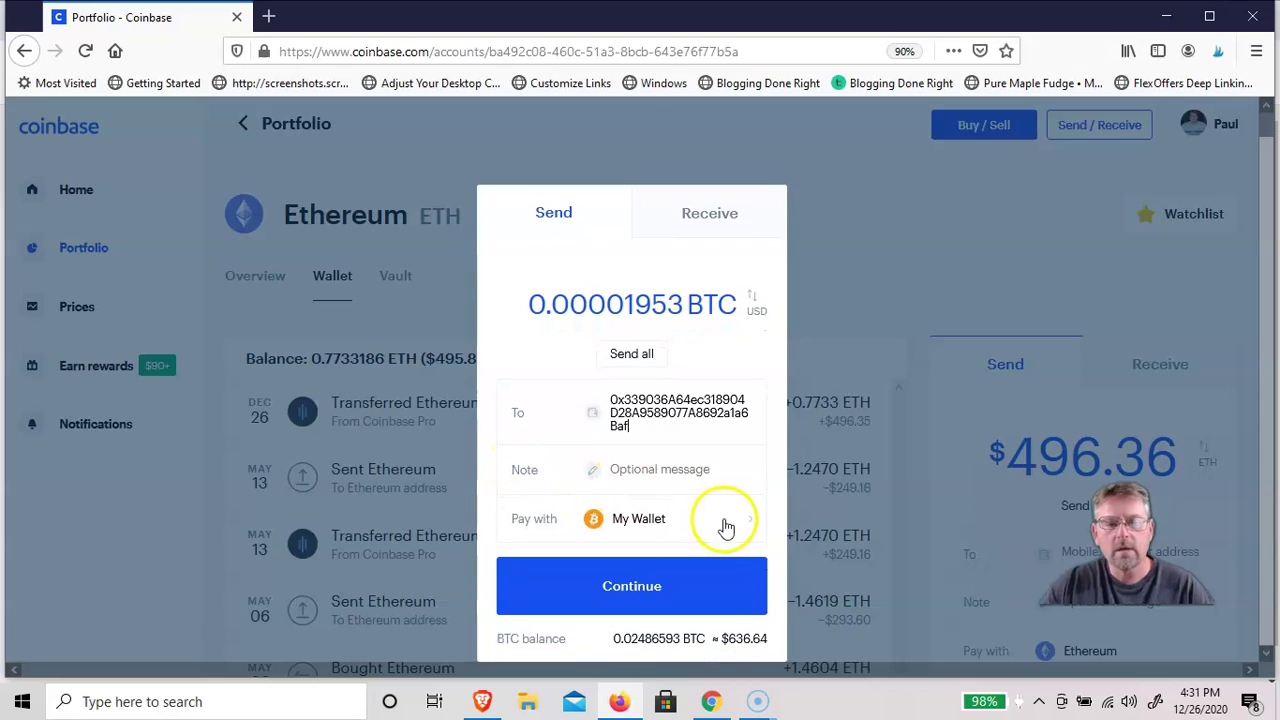
Pay from the Ethereum account, enter 0.5 ETH to the MetaMask address, and continue to review.
{"action": "left_click", "coordinate": [660, 520]}
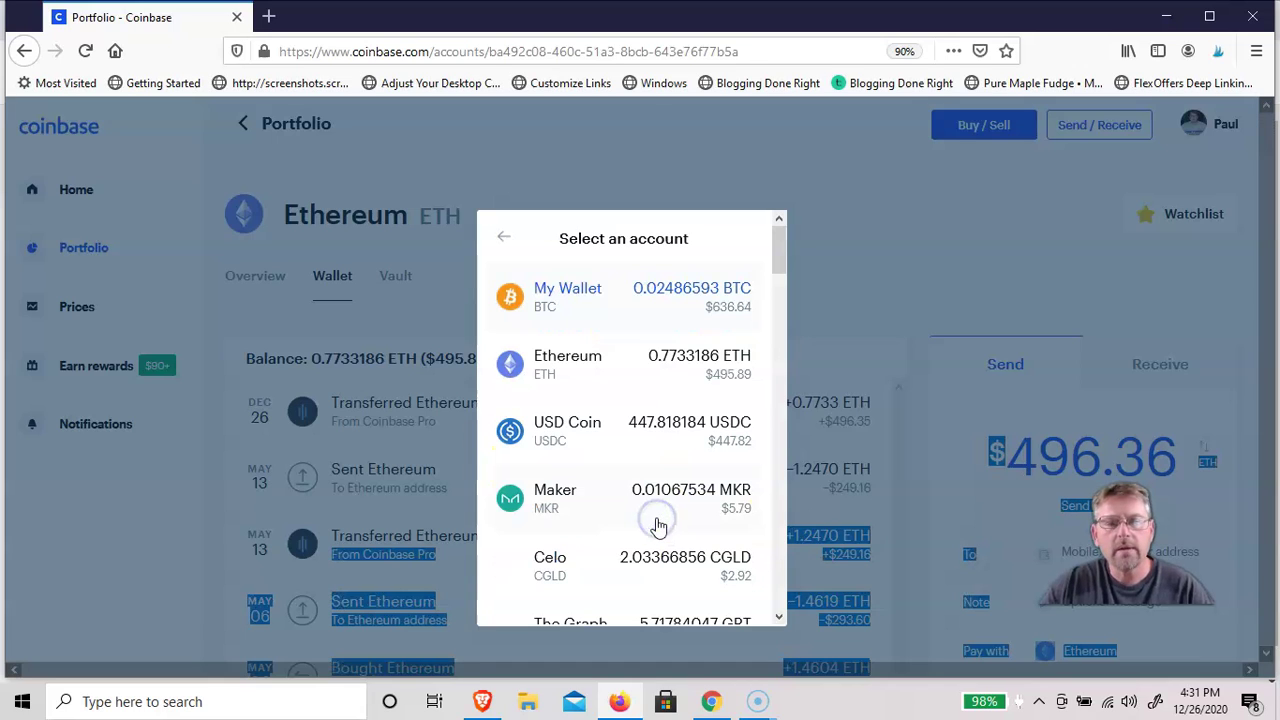
{"action": "left_click", "coordinate": [624, 358]}
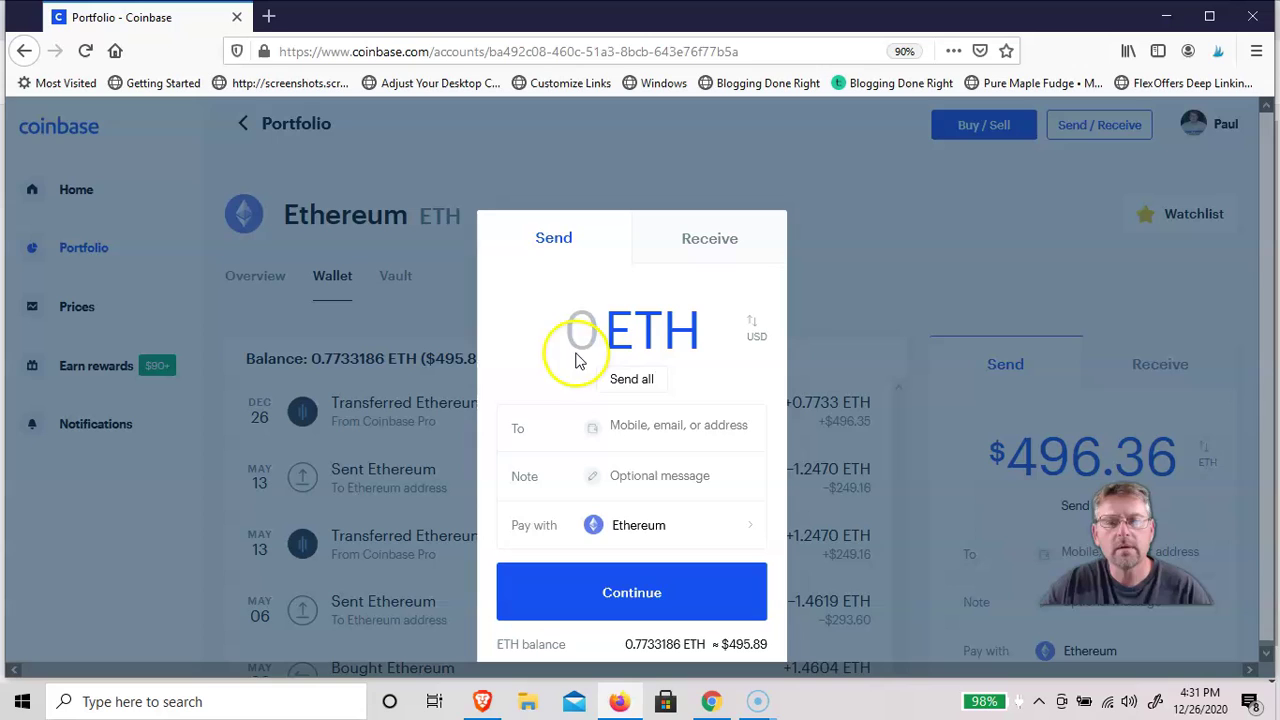
{"action": "type", "text": ".5"}
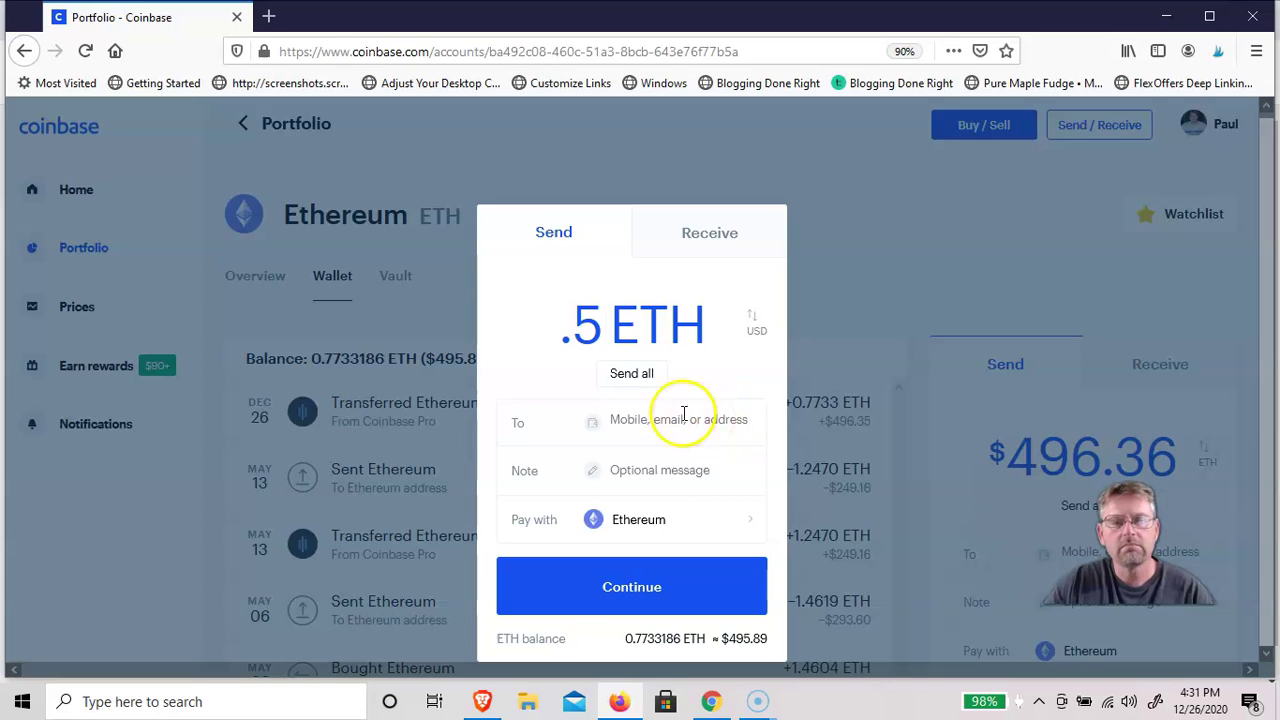
{"action": "left_click", "coordinate": [696, 310]}
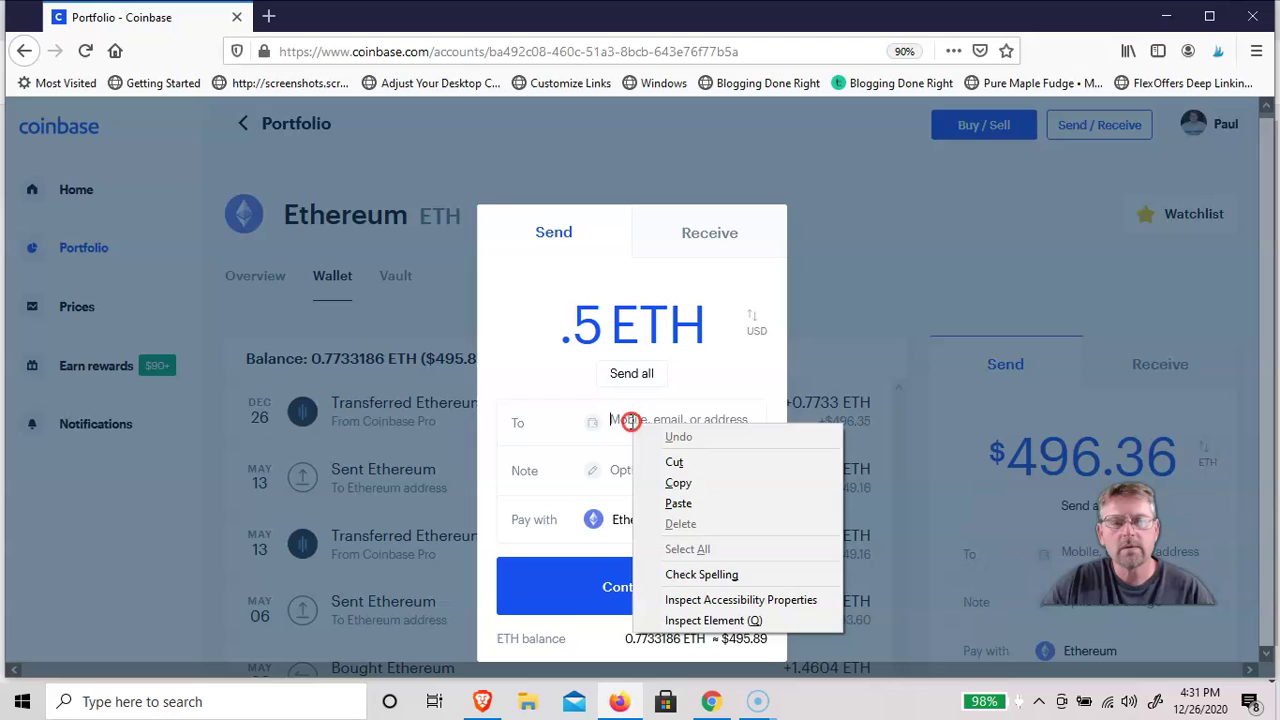
{"action": "left_click", "coordinate": [678, 503]}
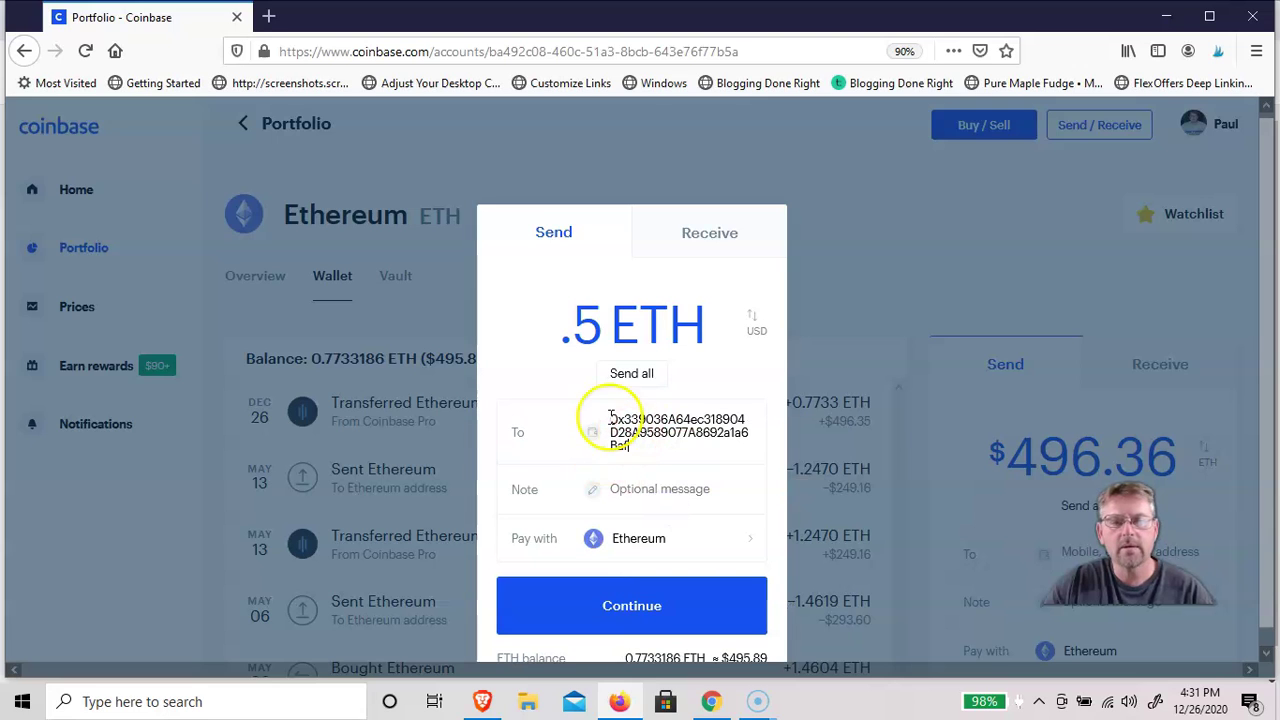
{"action": "scroll", "coordinate": [740, 390], "scroll_direction": "down", "scroll_amount": 1}
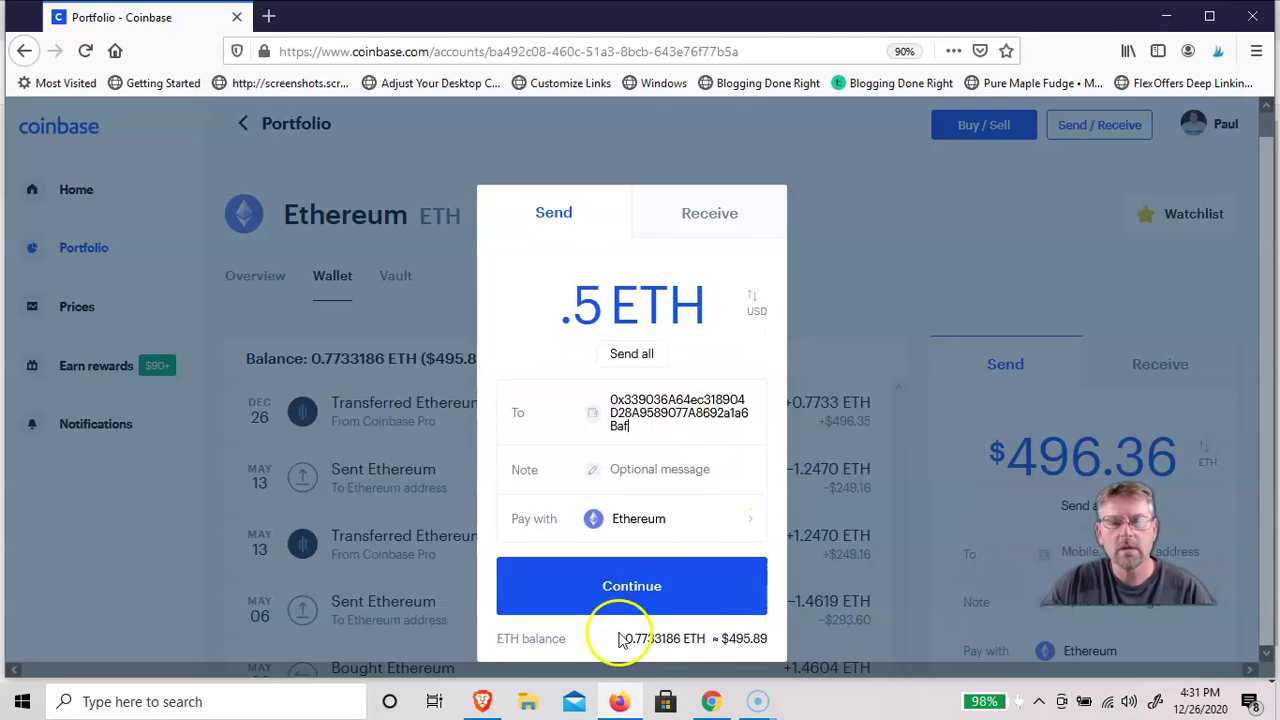
{"action": "left_click", "coordinate": [633, 588]}
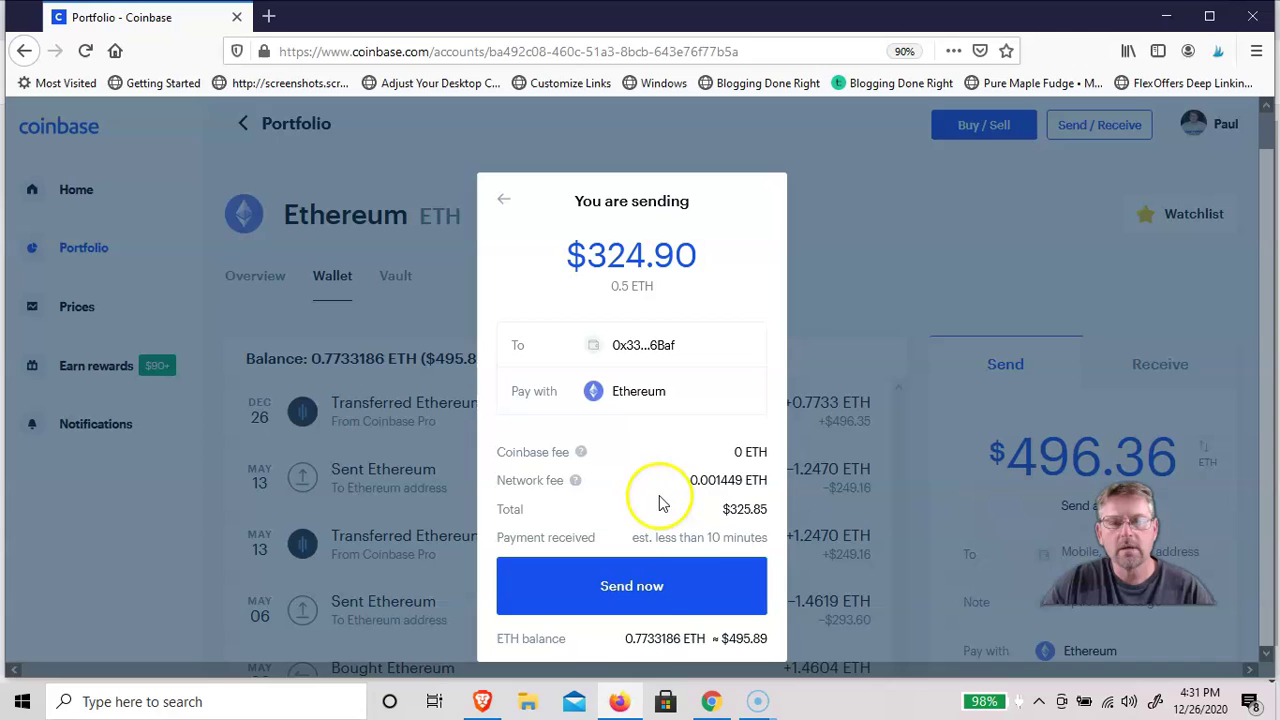
Send the 0.5 ETH from Coinbase to the MetaMask address, confirming with the 2-step verification code.
{"action": "left_click", "coordinate": [637, 594]}
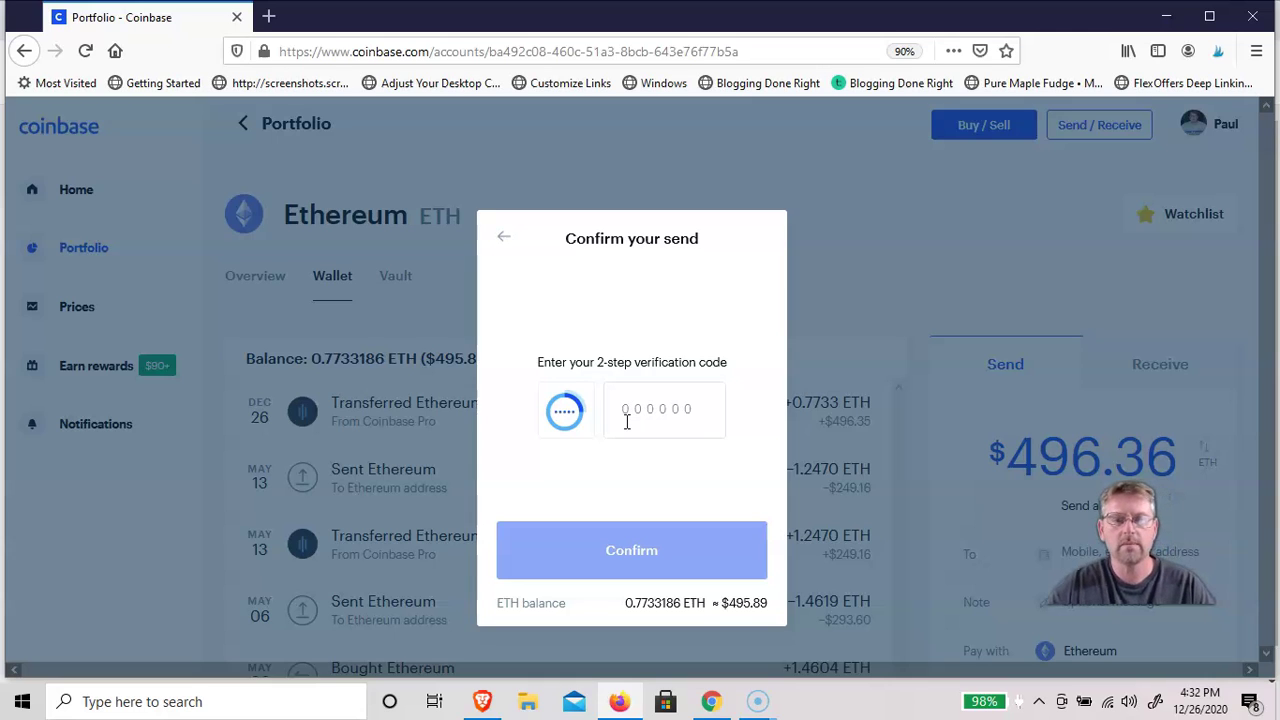
{"action": "left_click", "coordinate": [627, 421]}
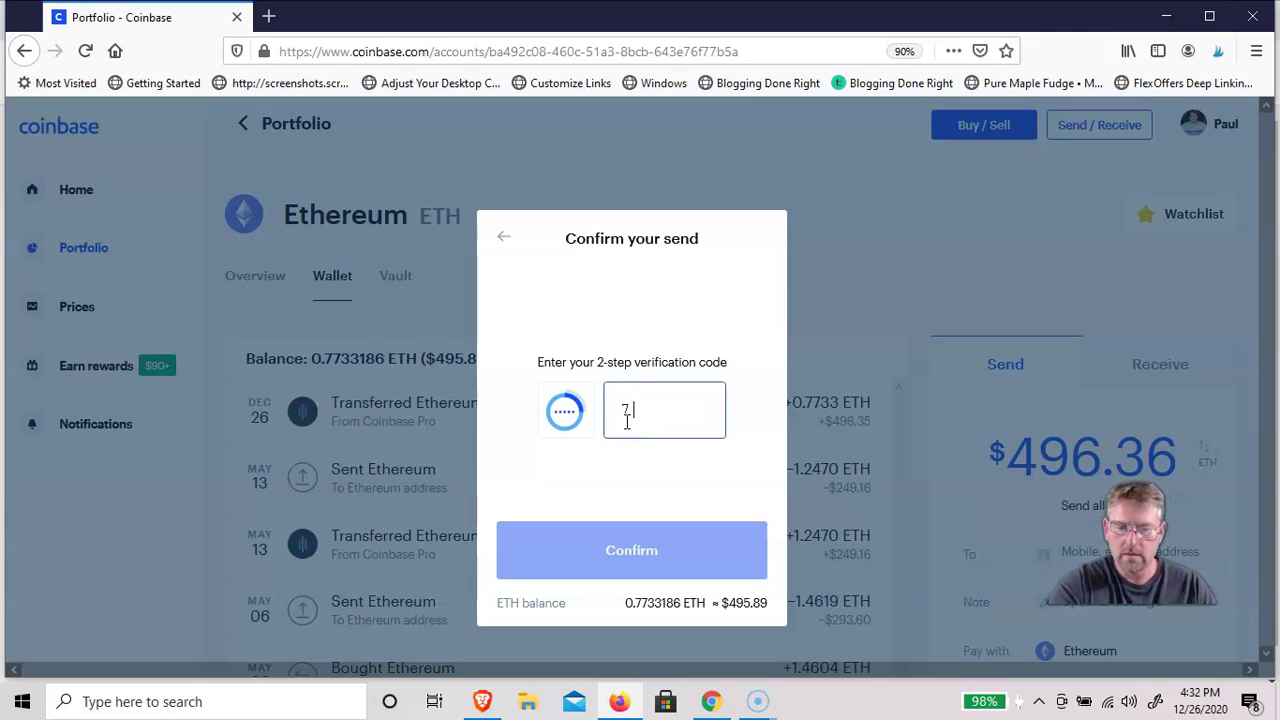
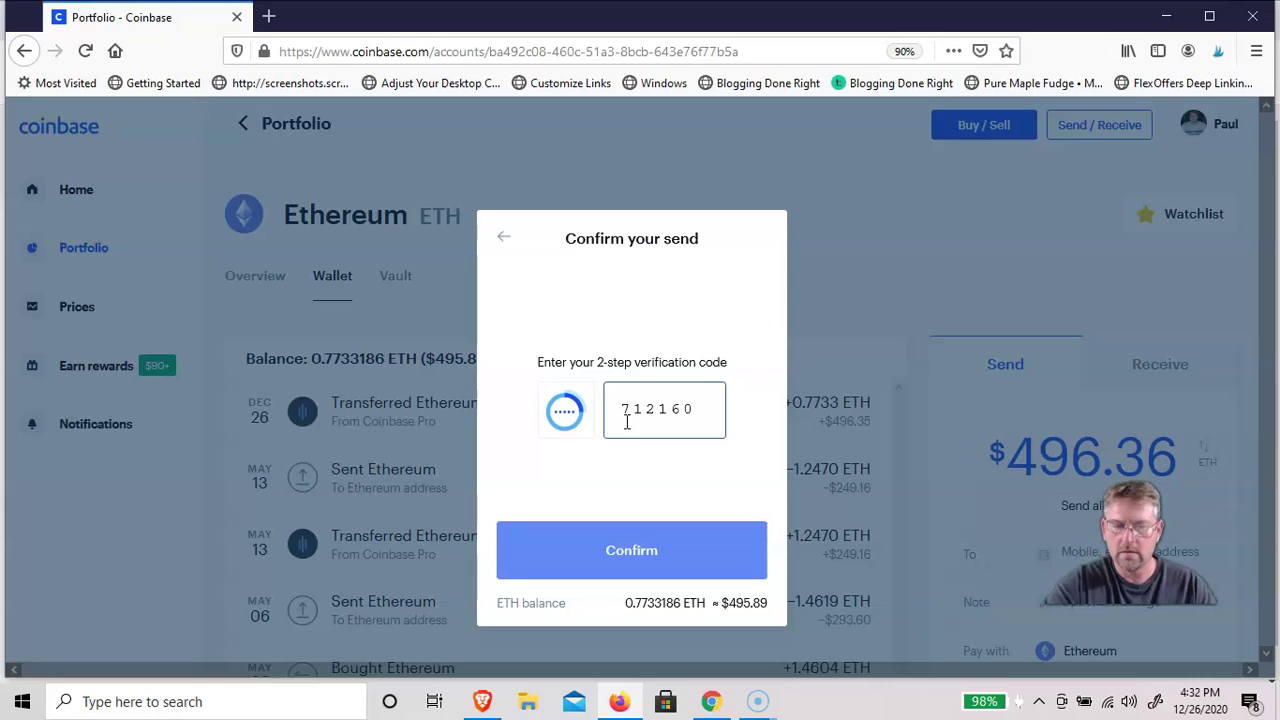
{"action": "left_click", "coordinate": [638, 548]}
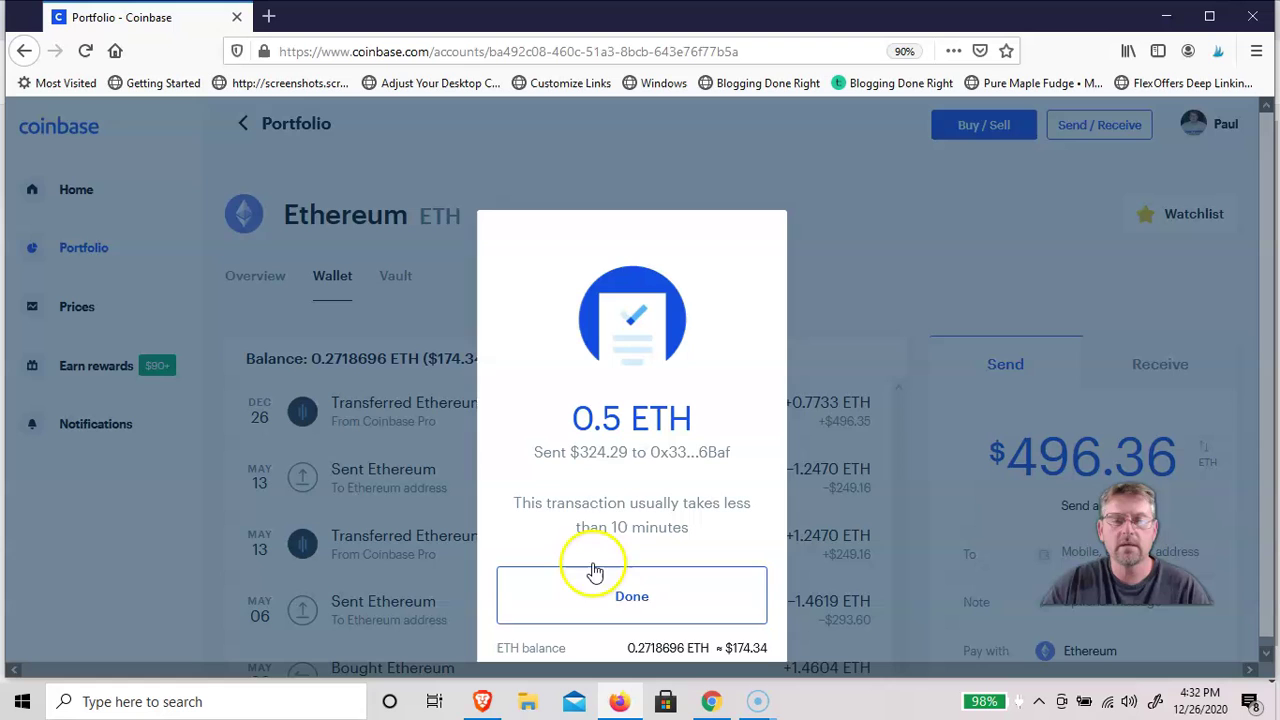
Close the Coinbase confirmation and check MetaMask now shows 0.5 ETH ($322.90) plus CEL at 0.
{"action": "left_click", "coordinate": [632, 604]}
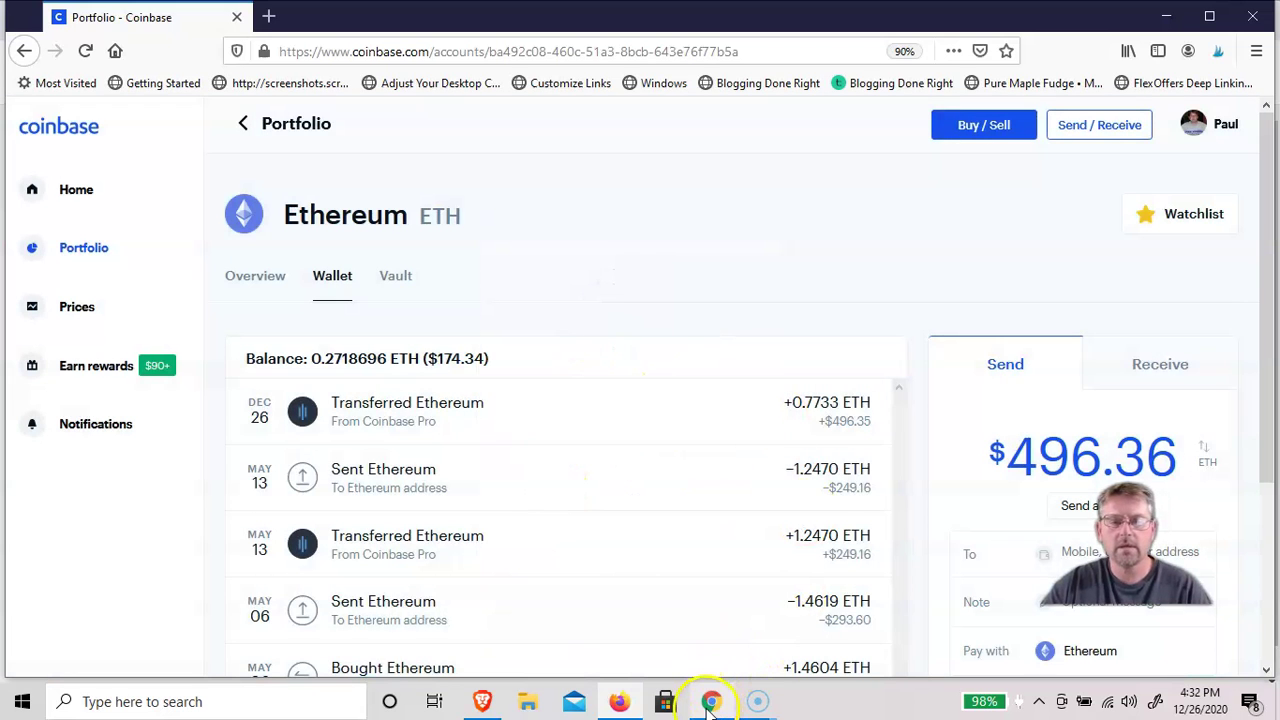
{"action": "left_click", "coordinate": [718, 704]}
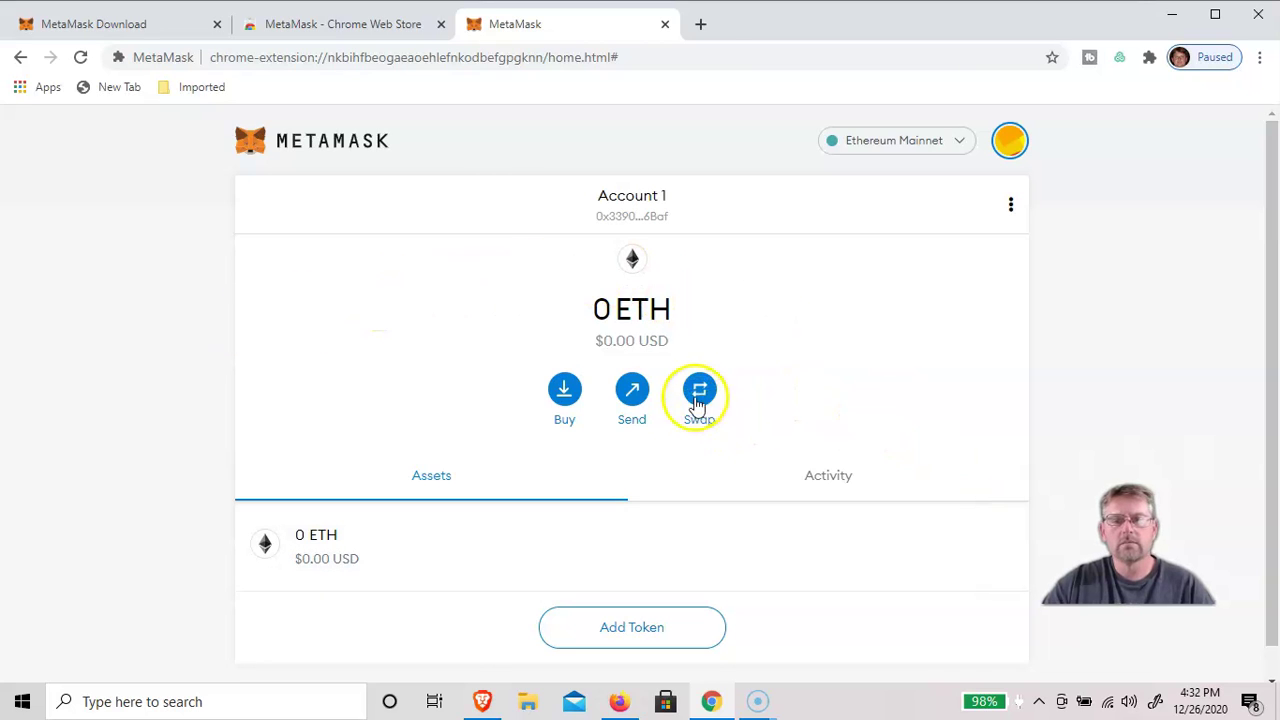
{"action": "left_click", "coordinate": [1010, 207]}
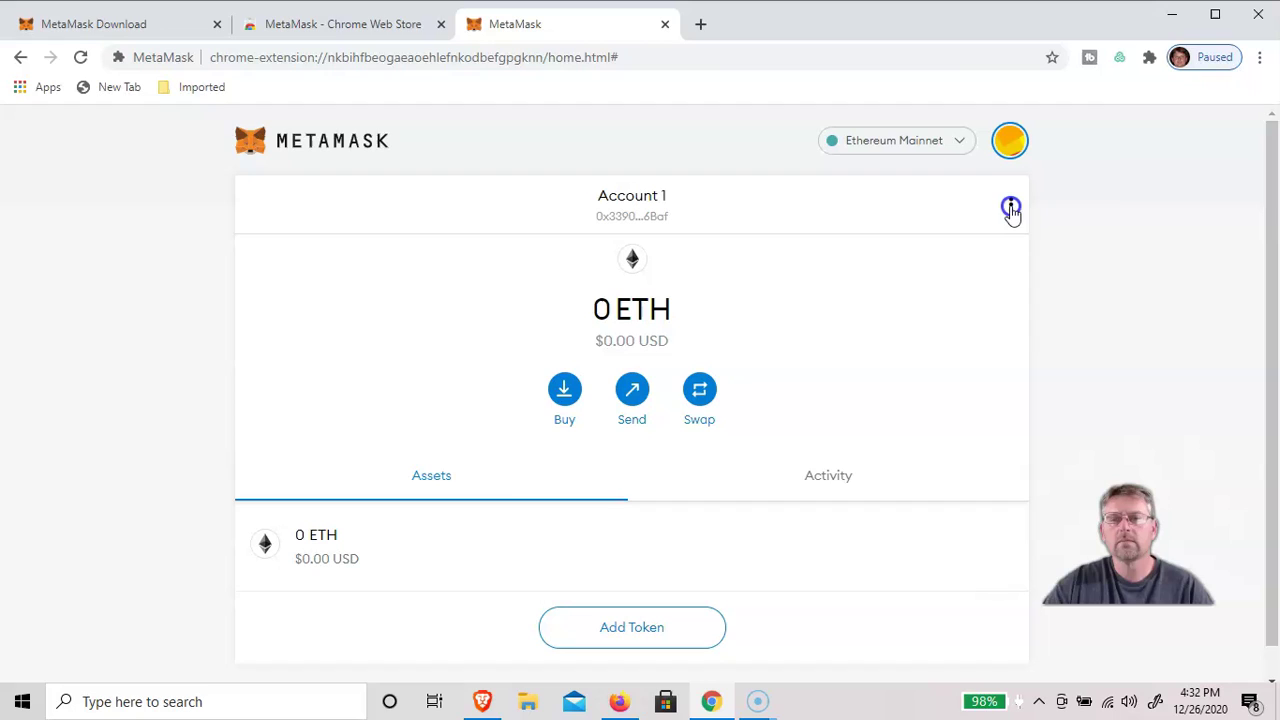
{"action": "left_click", "coordinate": [1011, 207]}
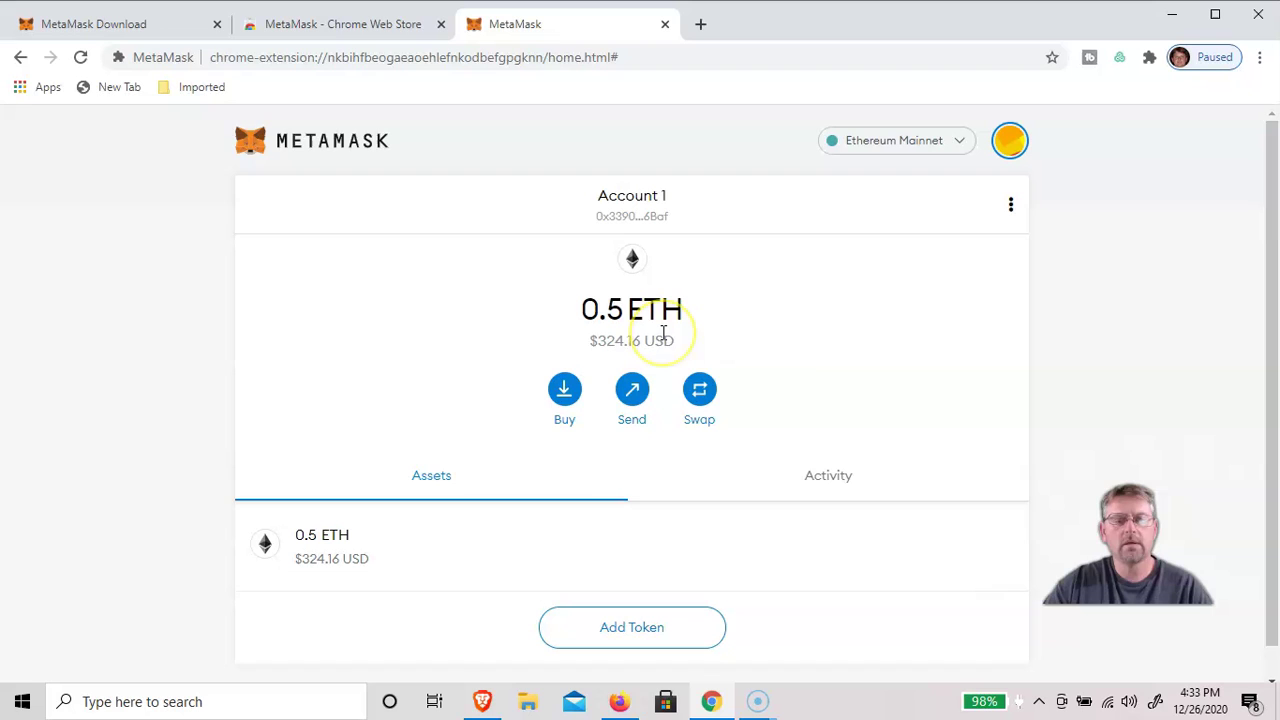
{"action": "mouse_move", "coordinate": [662, 332]}
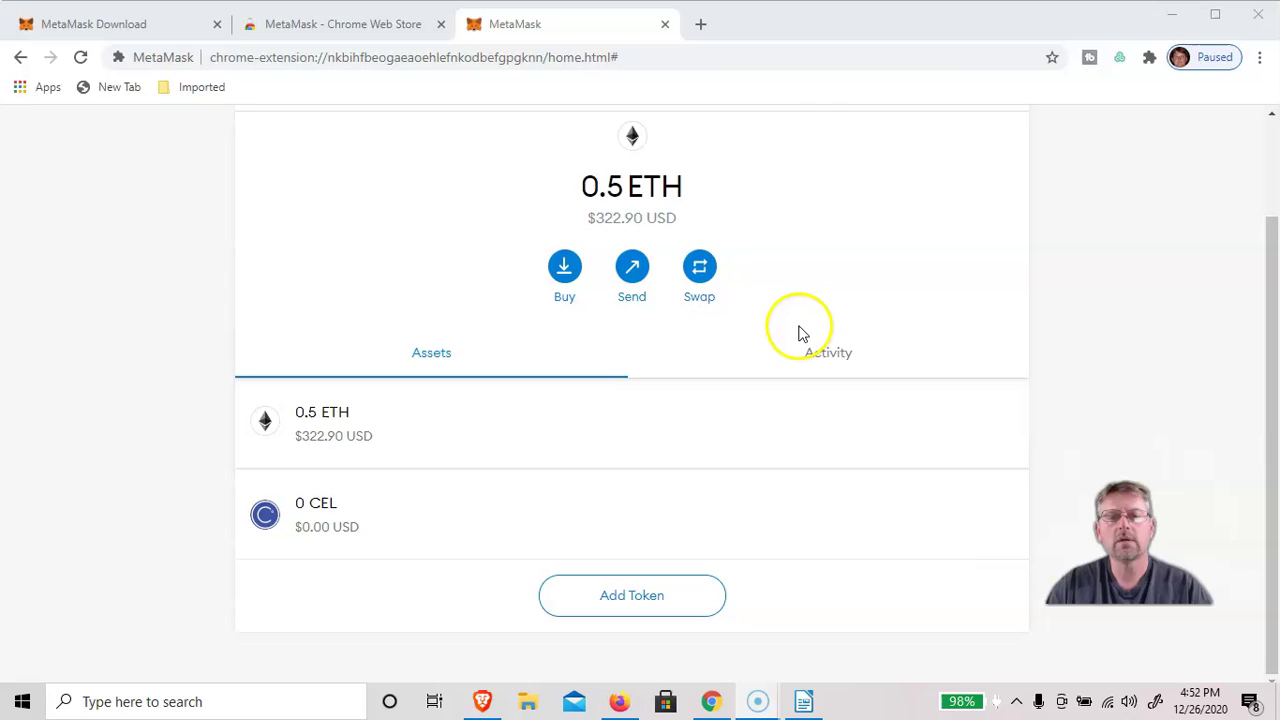
Set up a MetaMask swap from ETH to CEL and fetch quotes, best about 26.5644 CEL for 0.16 ETH.
{"action": "left_click", "coordinate": [699, 272]}
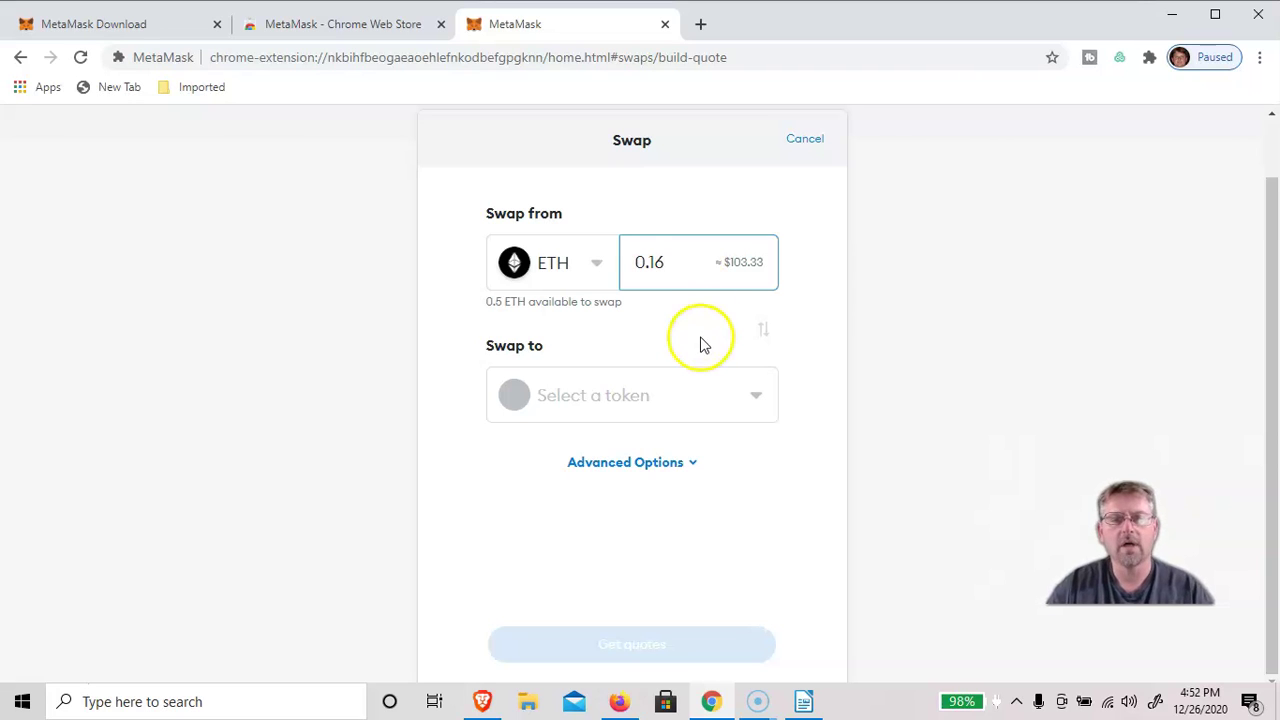
{"action": "left_click", "coordinate": [630, 390]}
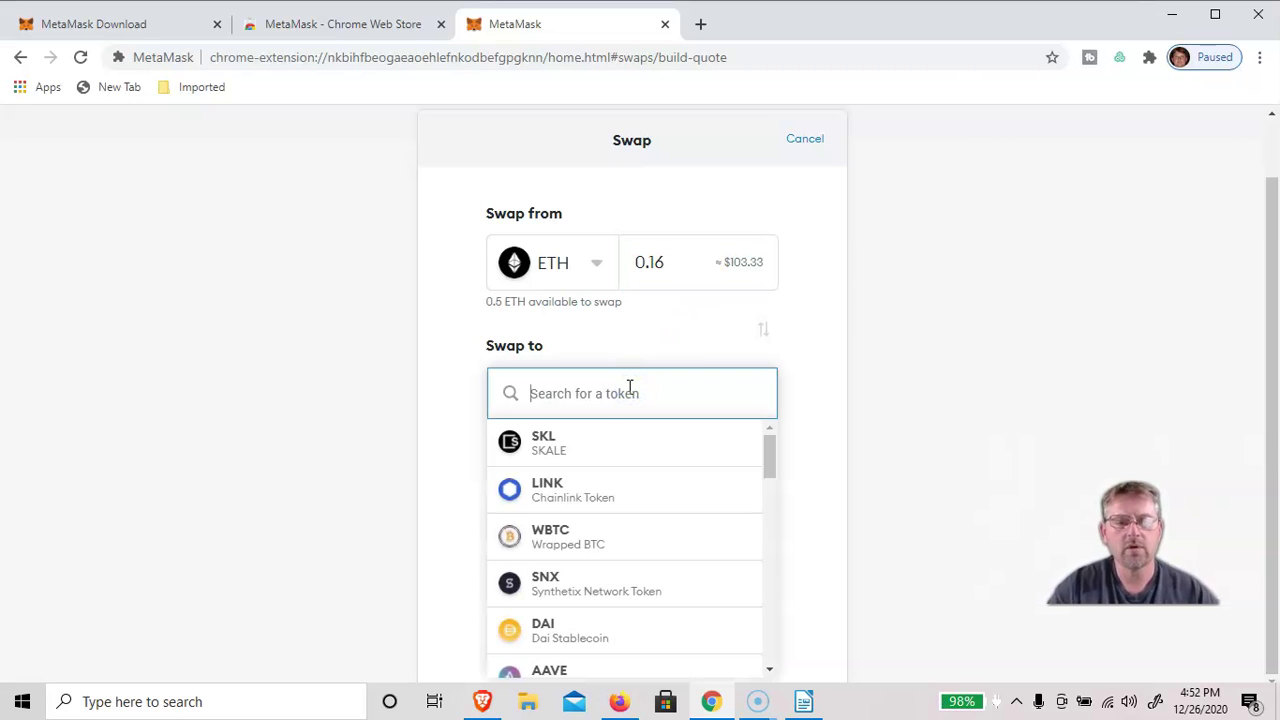
{"action": "type", "text": "cel"}
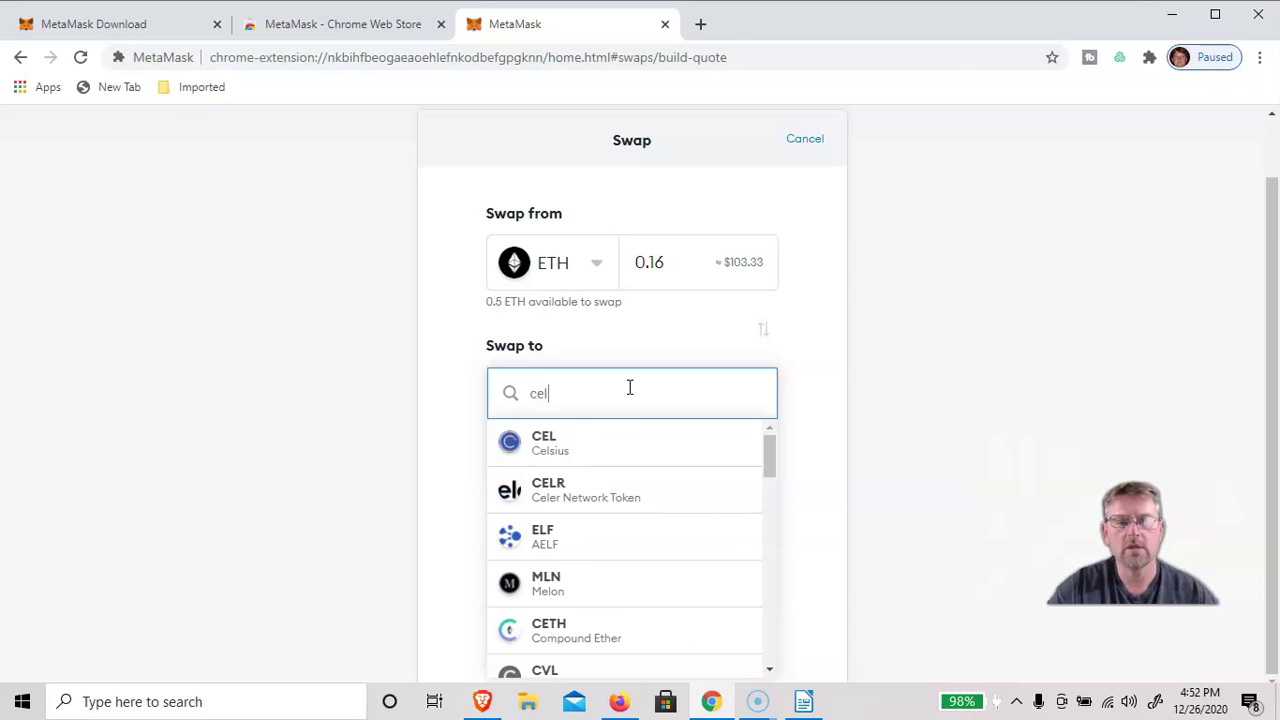
{"action": "left_click", "coordinate": [560, 443]}
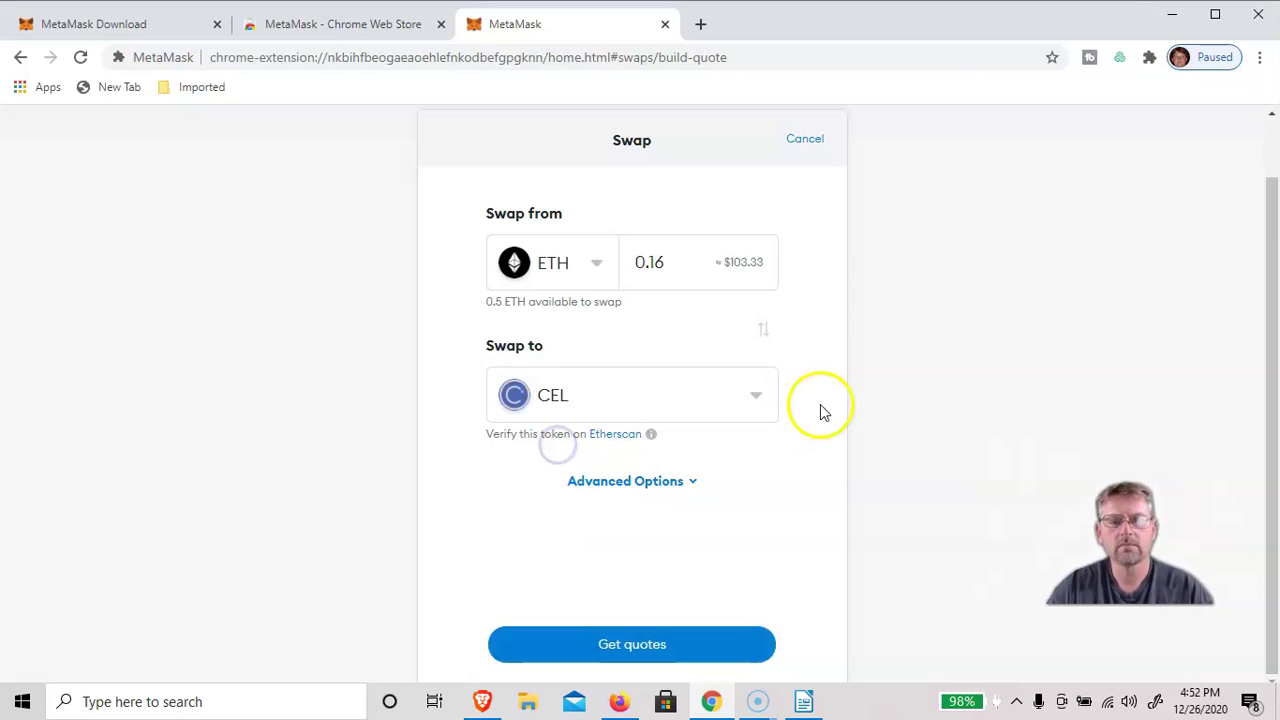
{"action": "left_click", "coordinate": [625, 648]}
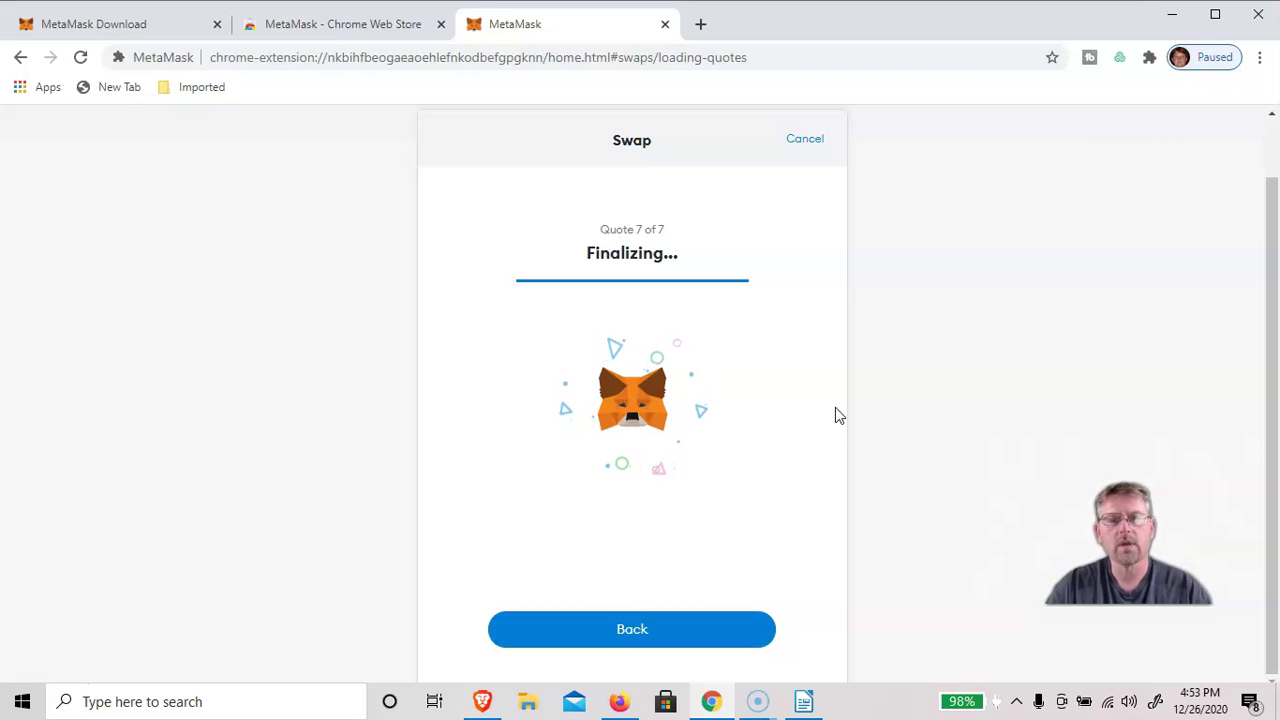
{"action": "mouse_move", "coordinate": [757, 450]}
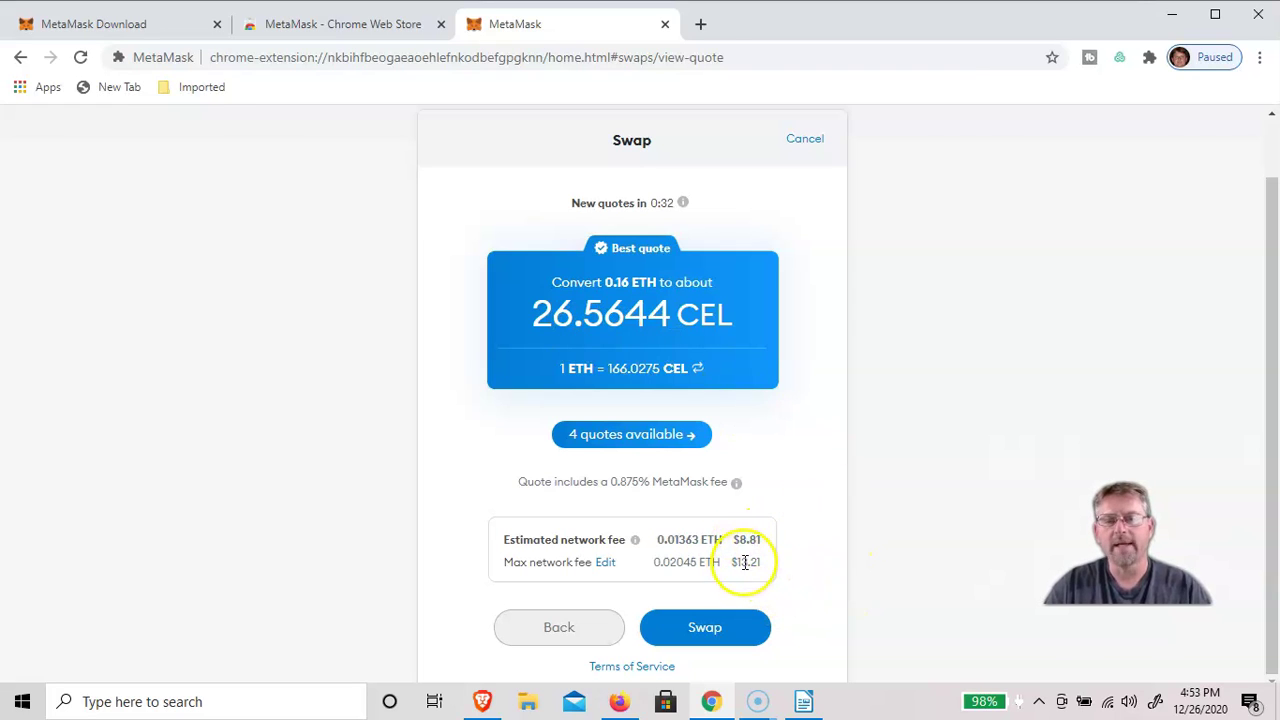
Search for Uniswap in a new tab and launch the Uniswap app from uniswap.org.
{"action": "left_click", "coordinate": [700, 24]}
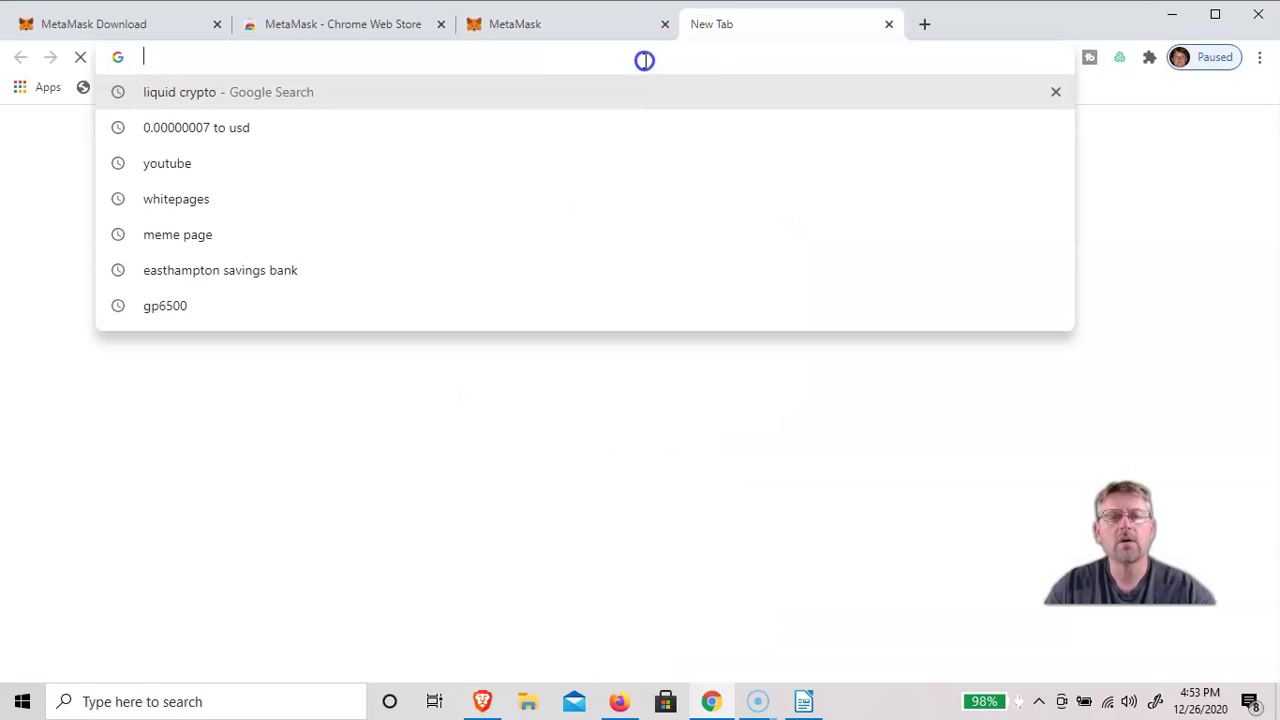
{"action": "type", "text": "uniswap"}
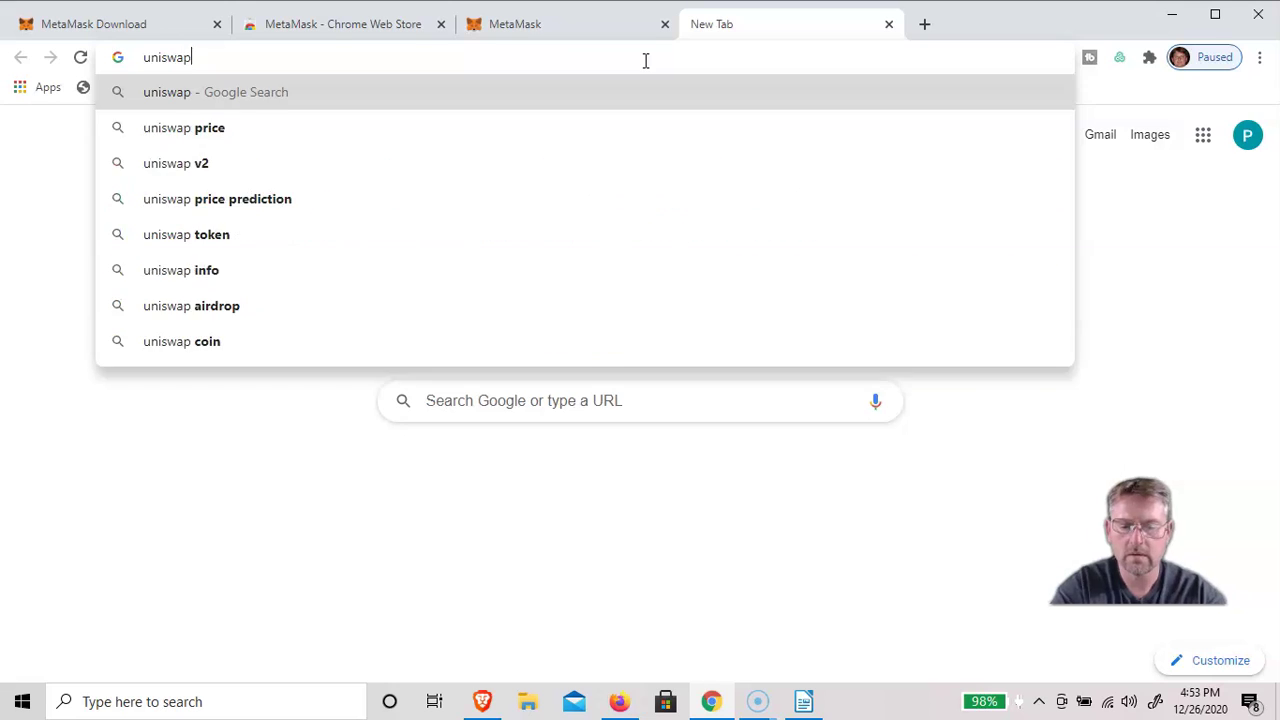
{"action": "key", "text": "Return"}
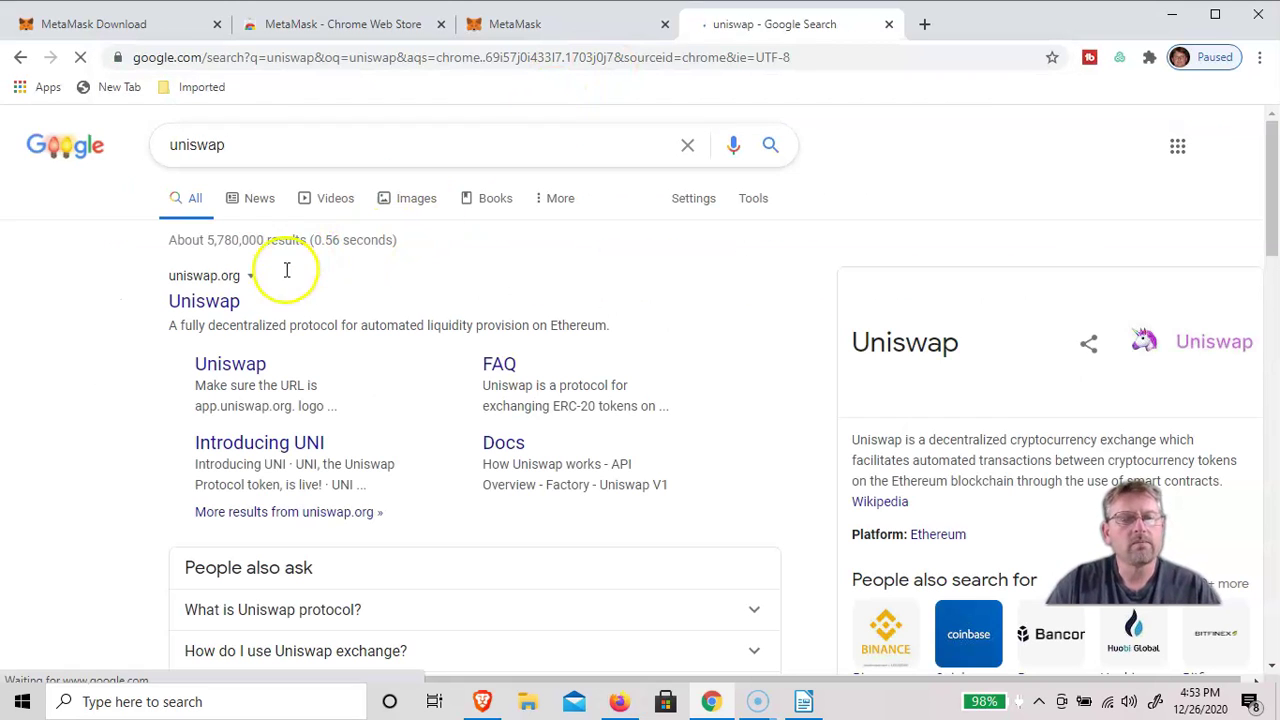
{"action": "left_click", "coordinate": [217, 301]}
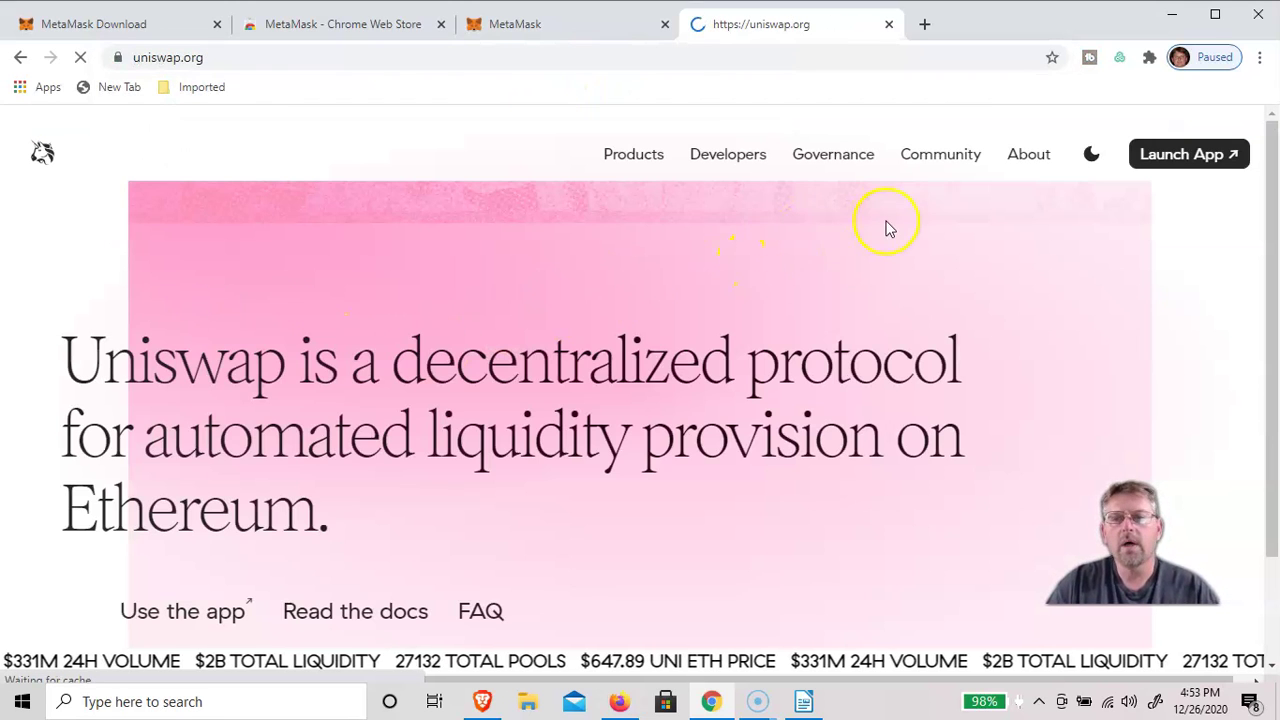
{"action": "left_click", "coordinate": [1150, 158]}
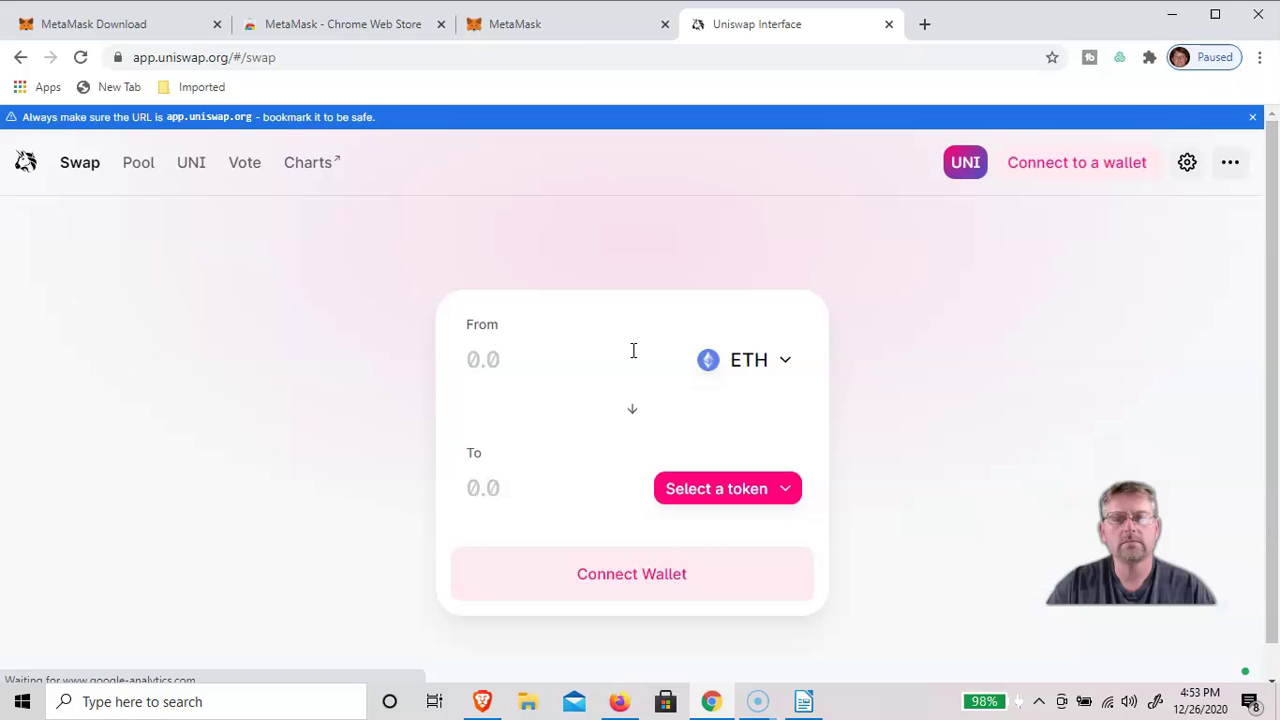
Price 0.15 ETH to CEL on Uniswap (about 25.124 CEL), then return to the MetaMask tab.
{"action": "left_click", "coordinate": [528, 364]}
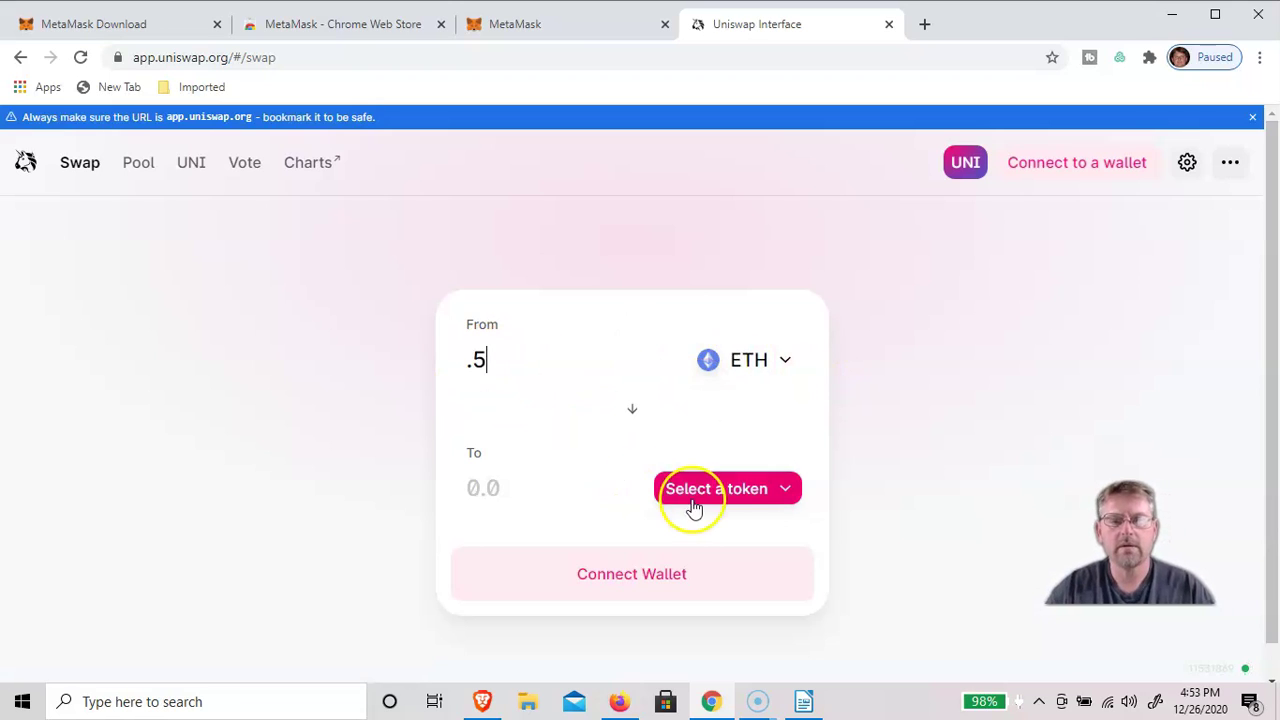
{"action": "left_click", "coordinate": [733, 492]}
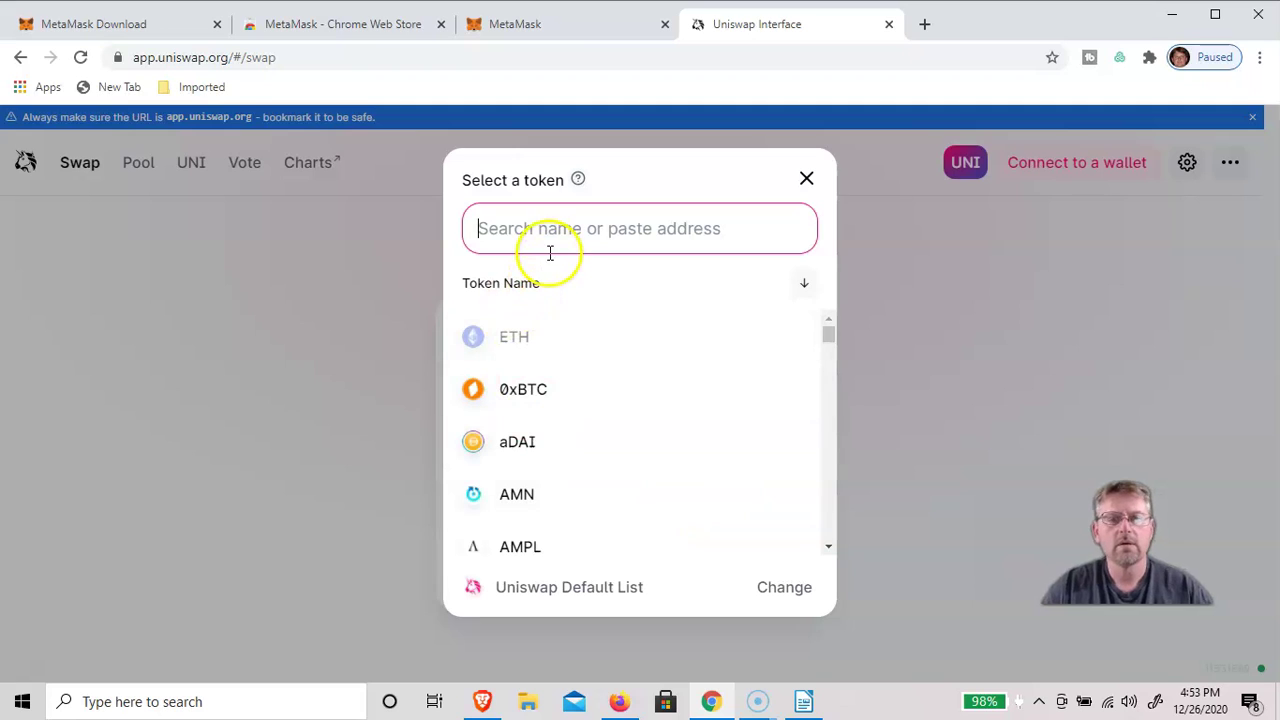
{"action": "type", "text": "cel"}
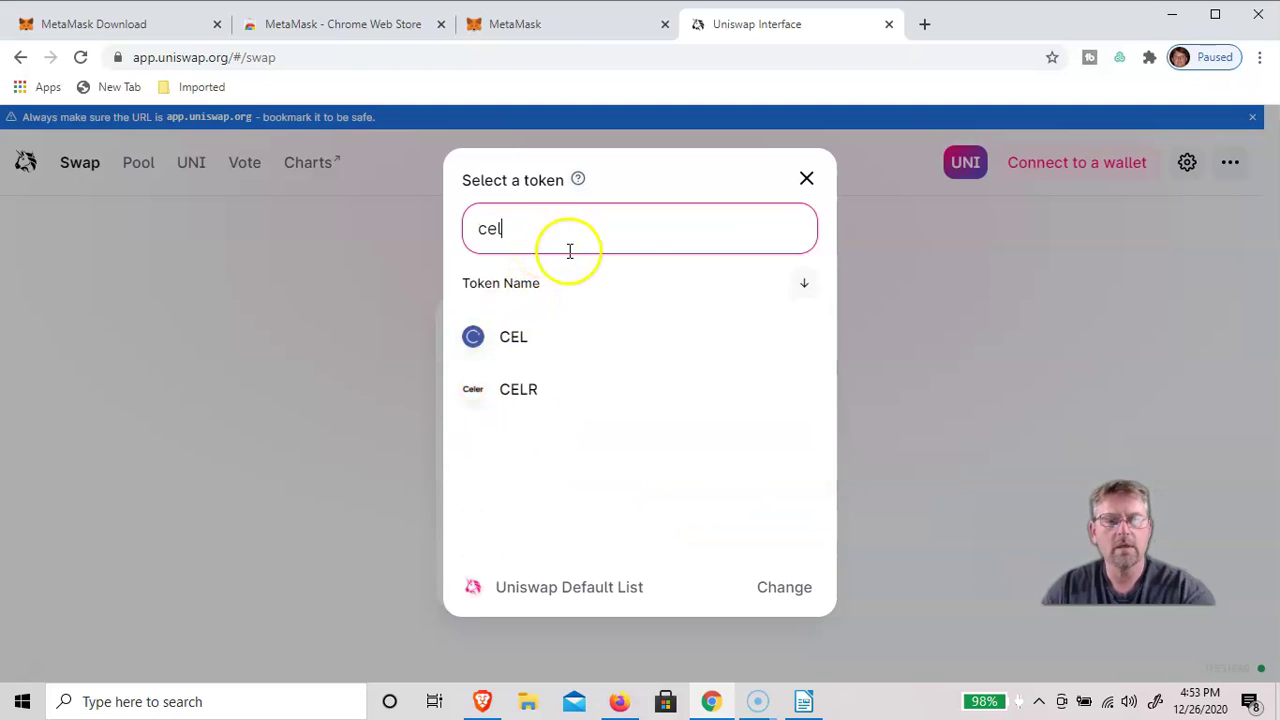
{"action": "left_click", "coordinate": [507, 338]}
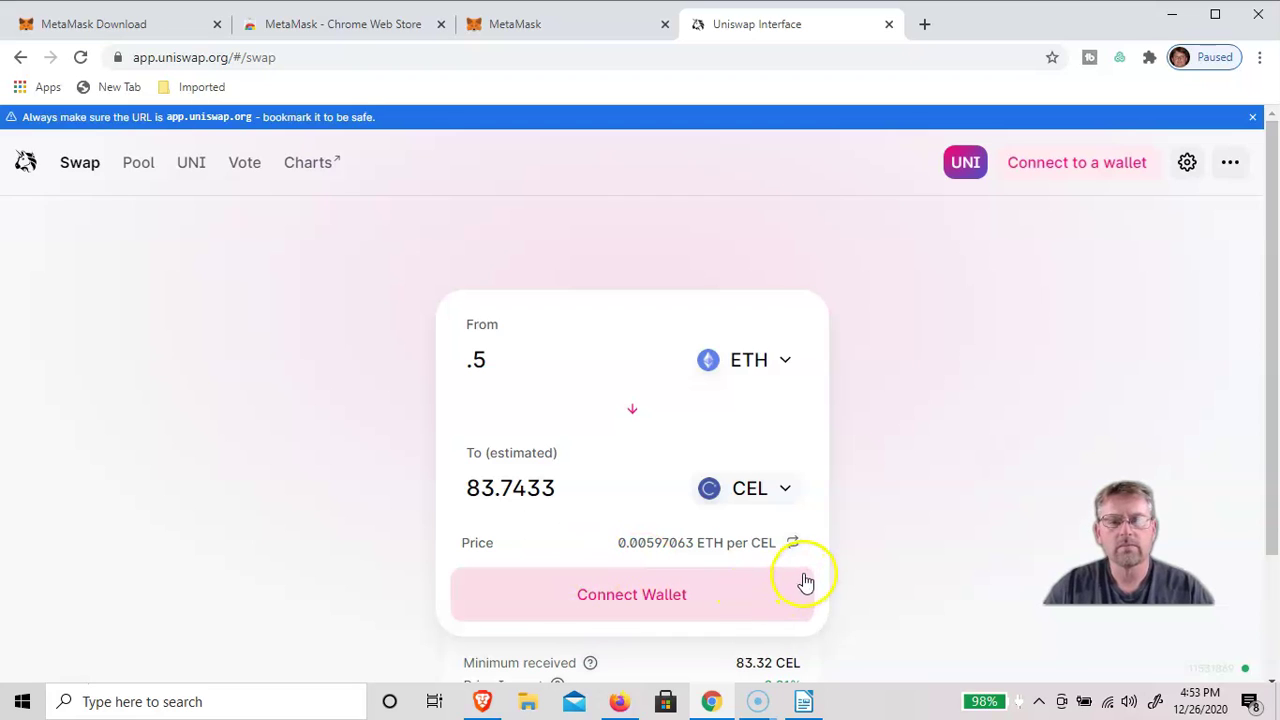
{"action": "scroll", "coordinate": [806, 581], "scroll_direction": "down", "scroll_amount": 1}
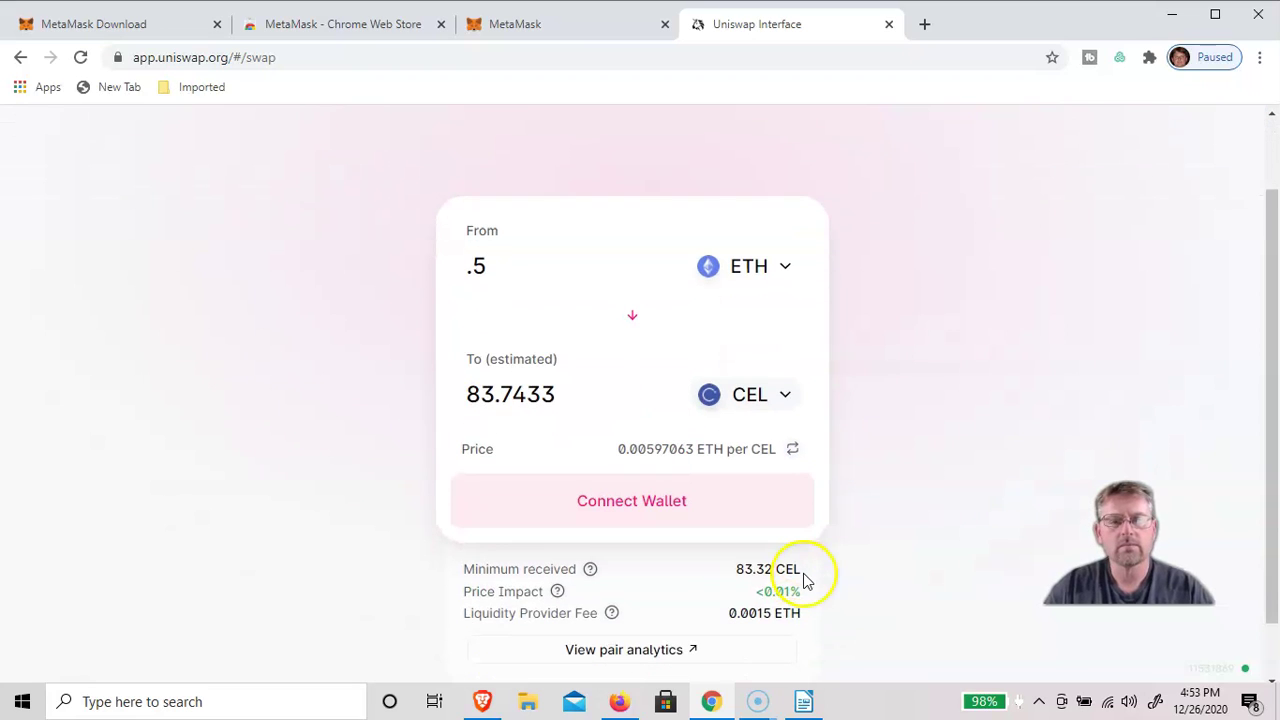
{"action": "left_click", "coordinate": [496, 271]}
{"action": "key", "text": "BackSpace"}
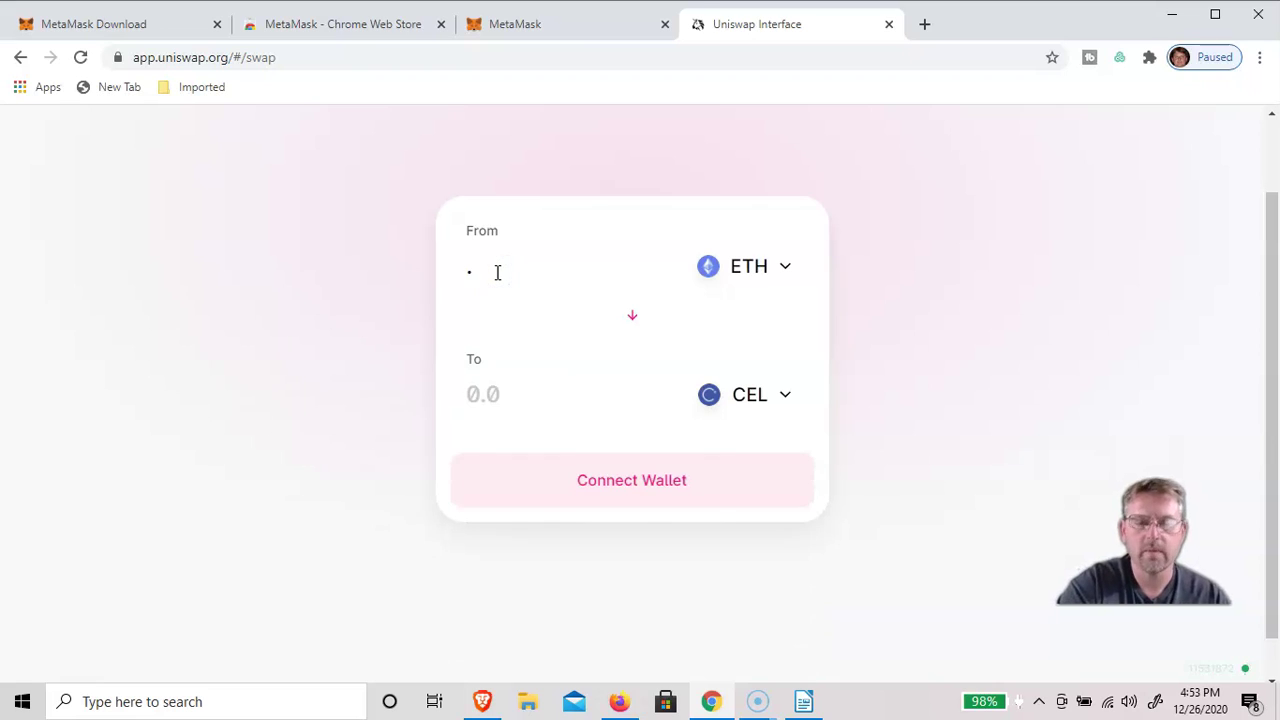
{"action": "type", "text": "15"}
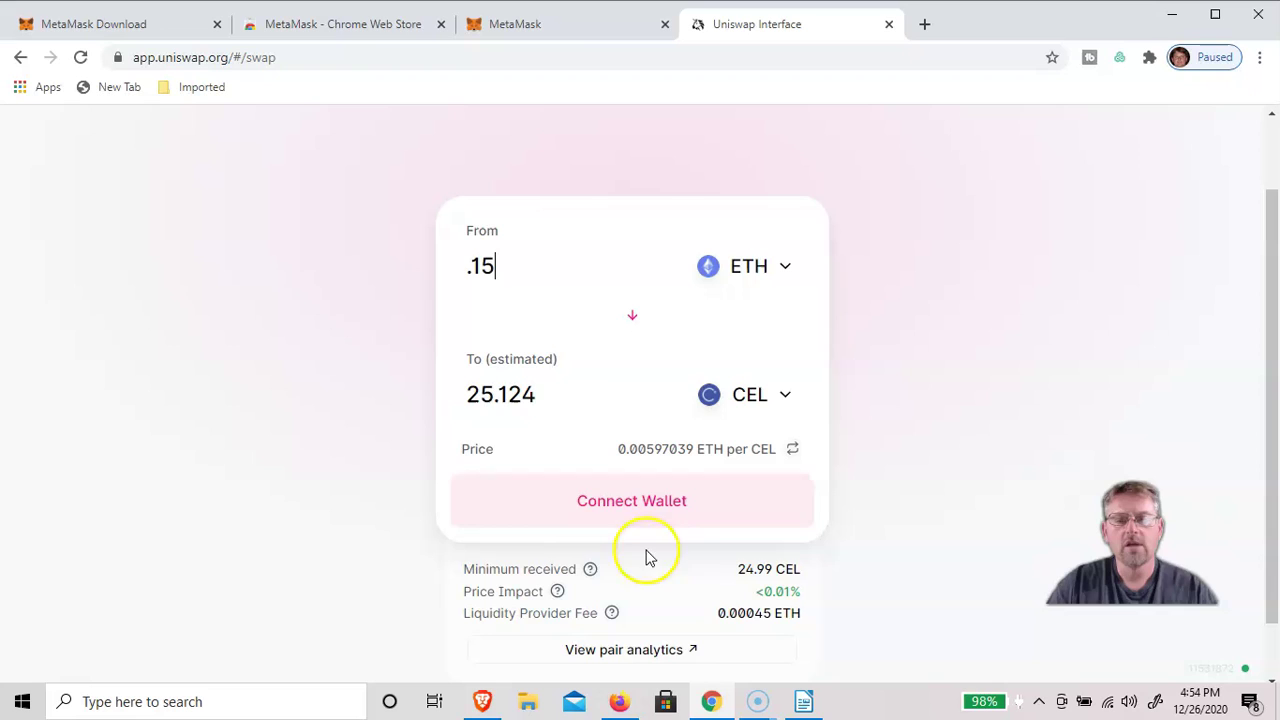
{"action": "left_click", "coordinate": [553, 30]}
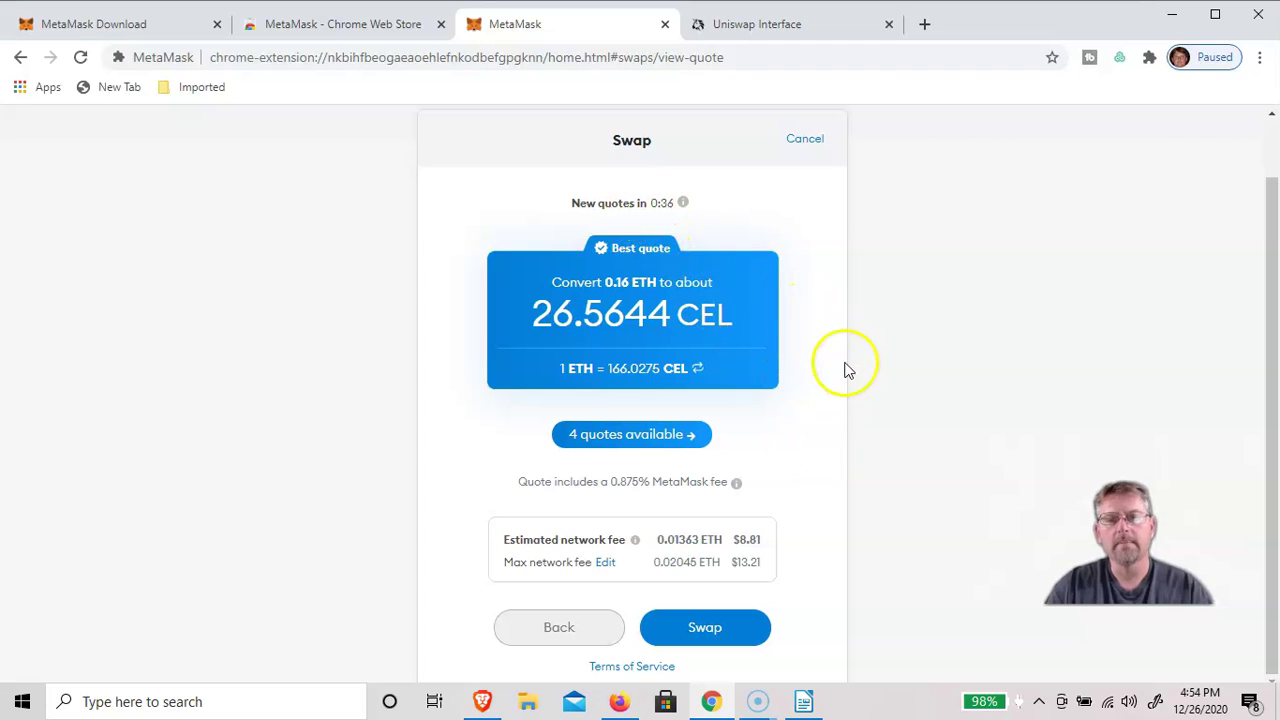
Confirm the 0.16 ETH-to-CEL swap and open the CEL asset showing 26.564 CEL.
{"action": "left_click", "coordinate": [703, 632]}
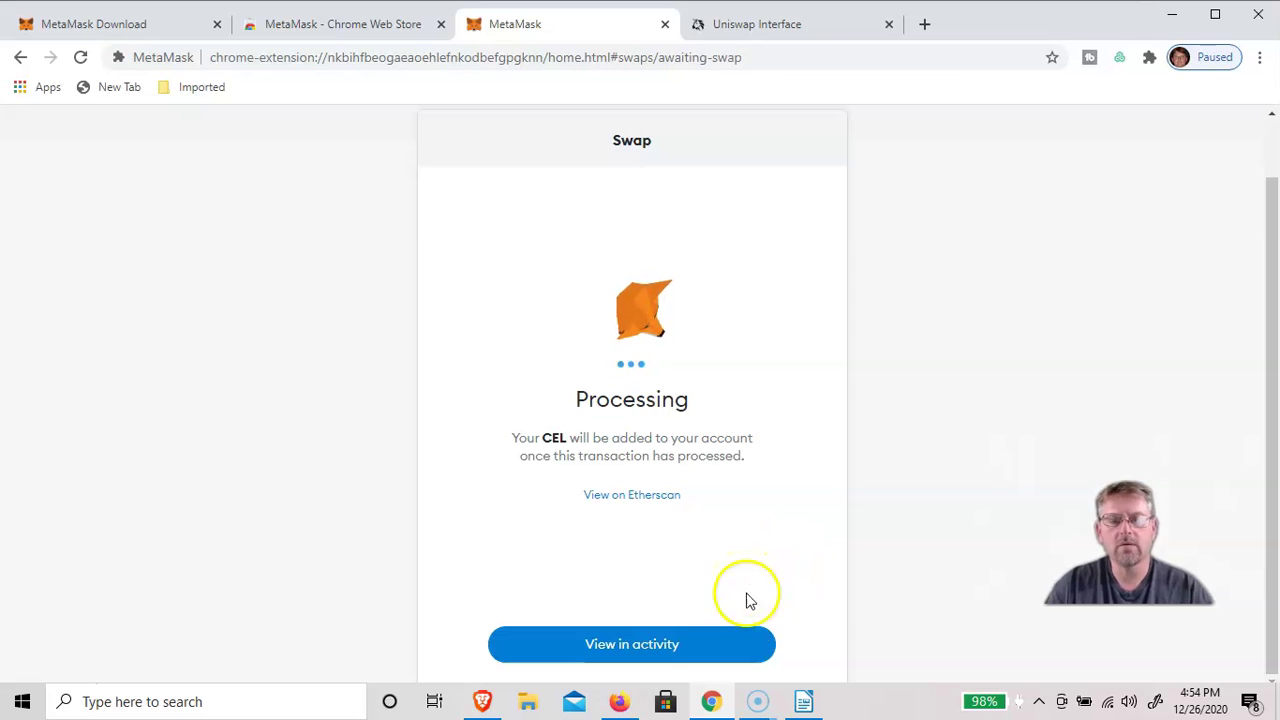
{"action": "left_click", "coordinate": [633, 648]}
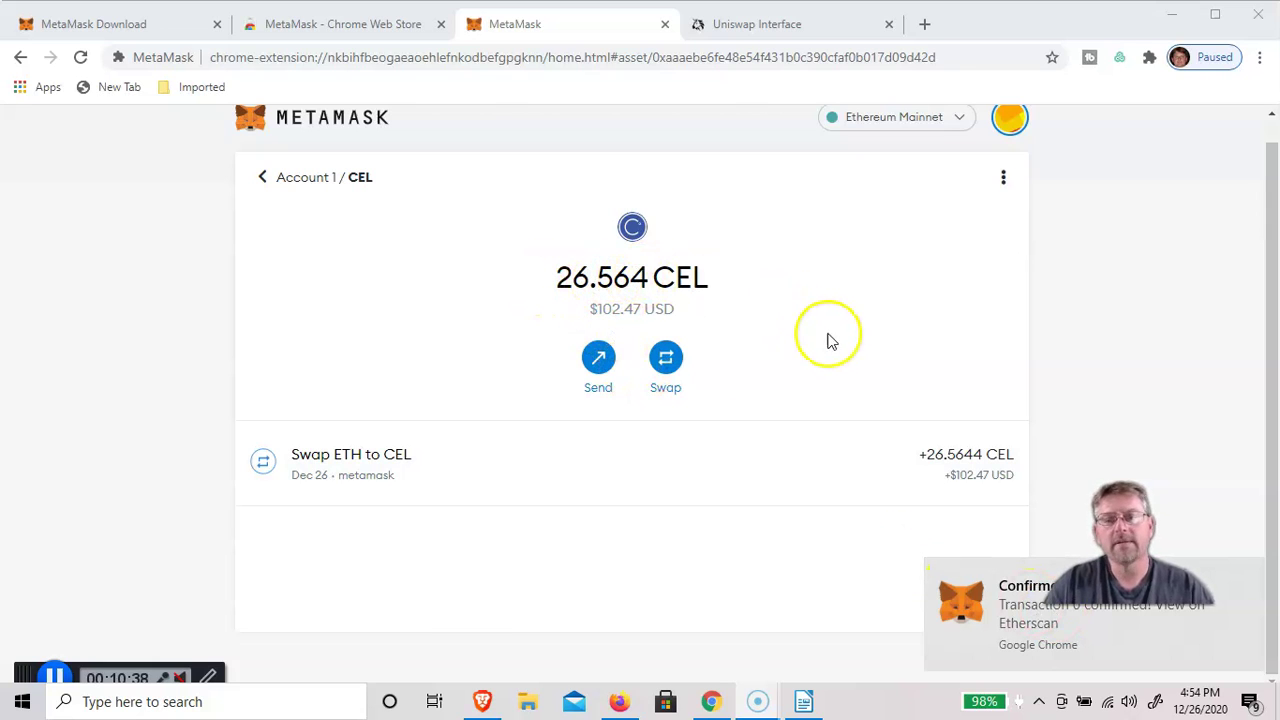
Return to the Account 1 overview and review the assets: 0.3293 ETH and 26.564 CEL.
{"action": "scroll", "coordinate": [825, 340], "scroll_direction": "up", "scroll_amount": 1}
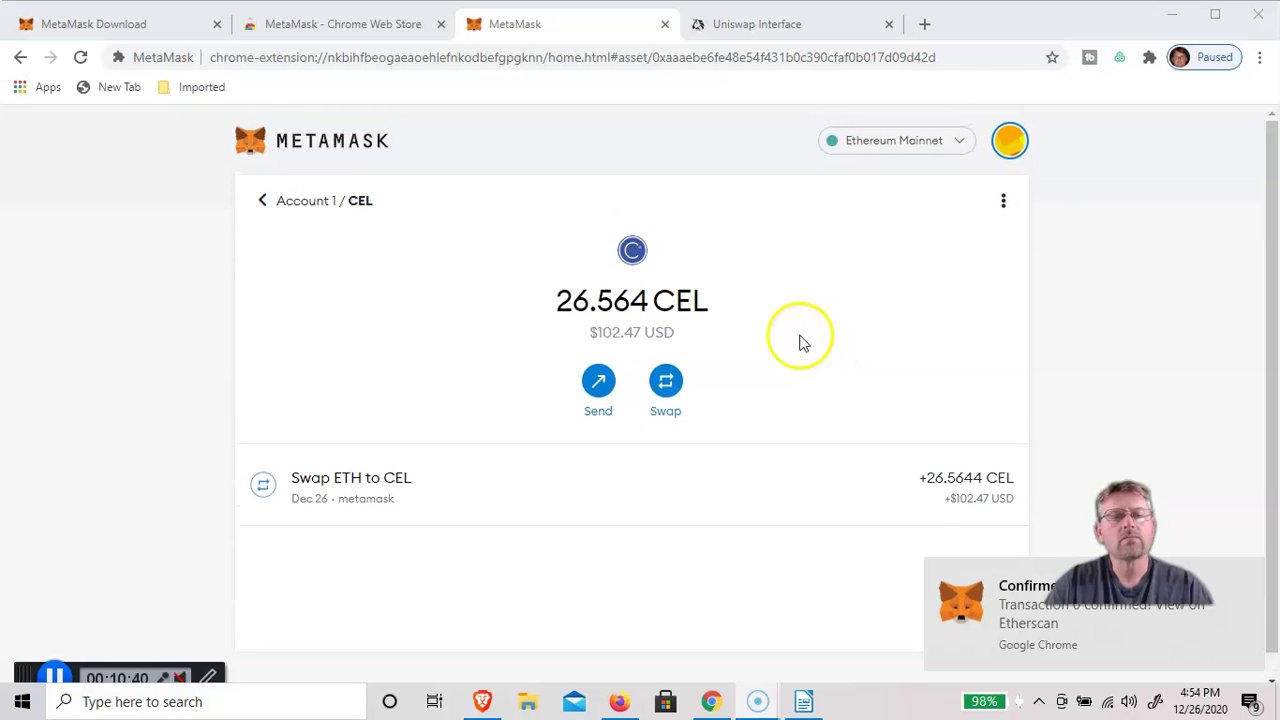
{"action": "left_click", "coordinate": [321, 201]}
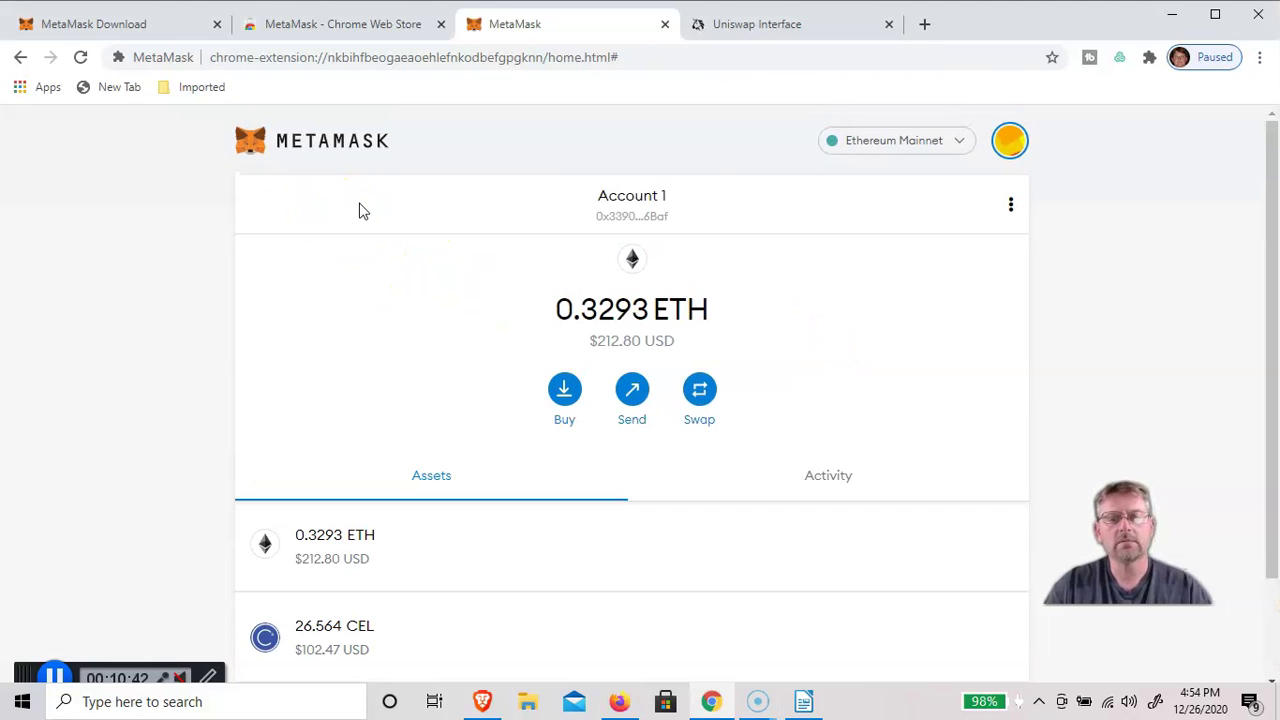
{"action": "scroll", "coordinate": [690, 280], "scroll_direction": "down", "scroll_amount": 2}
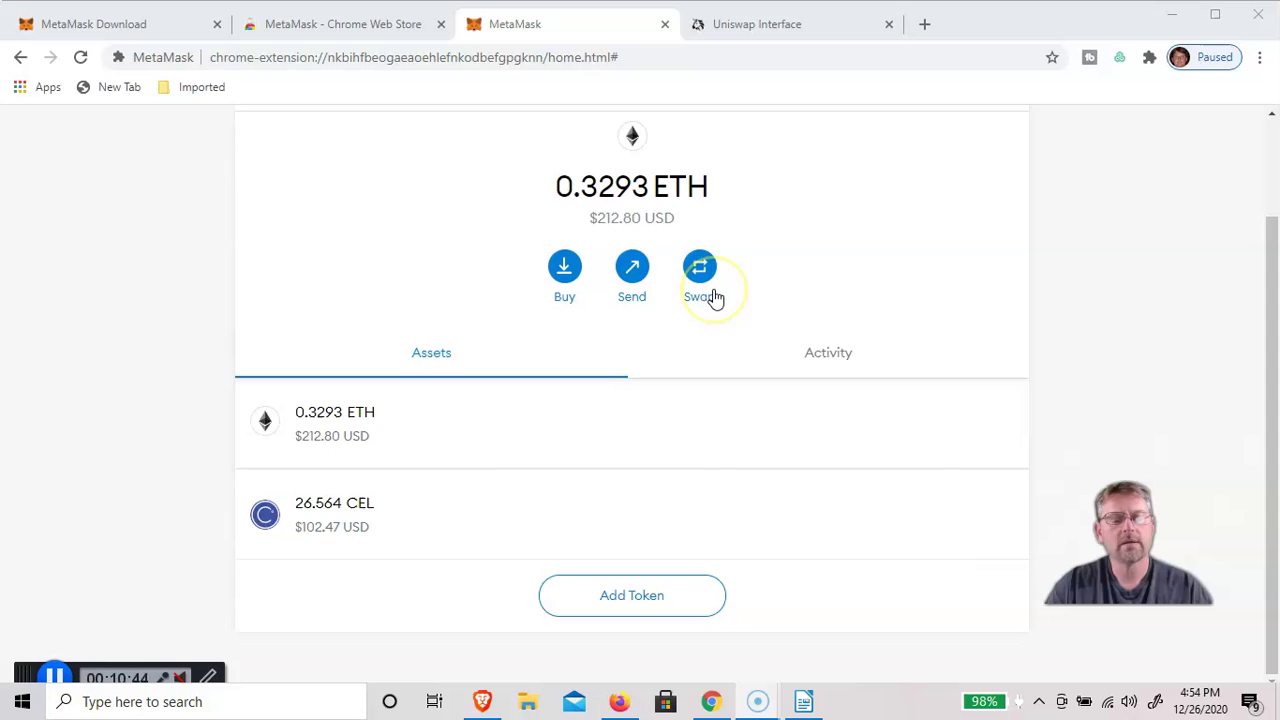
{"action": "scroll", "coordinate": [714, 295], "scroll_direction": "up", "scroll_amount": 1}
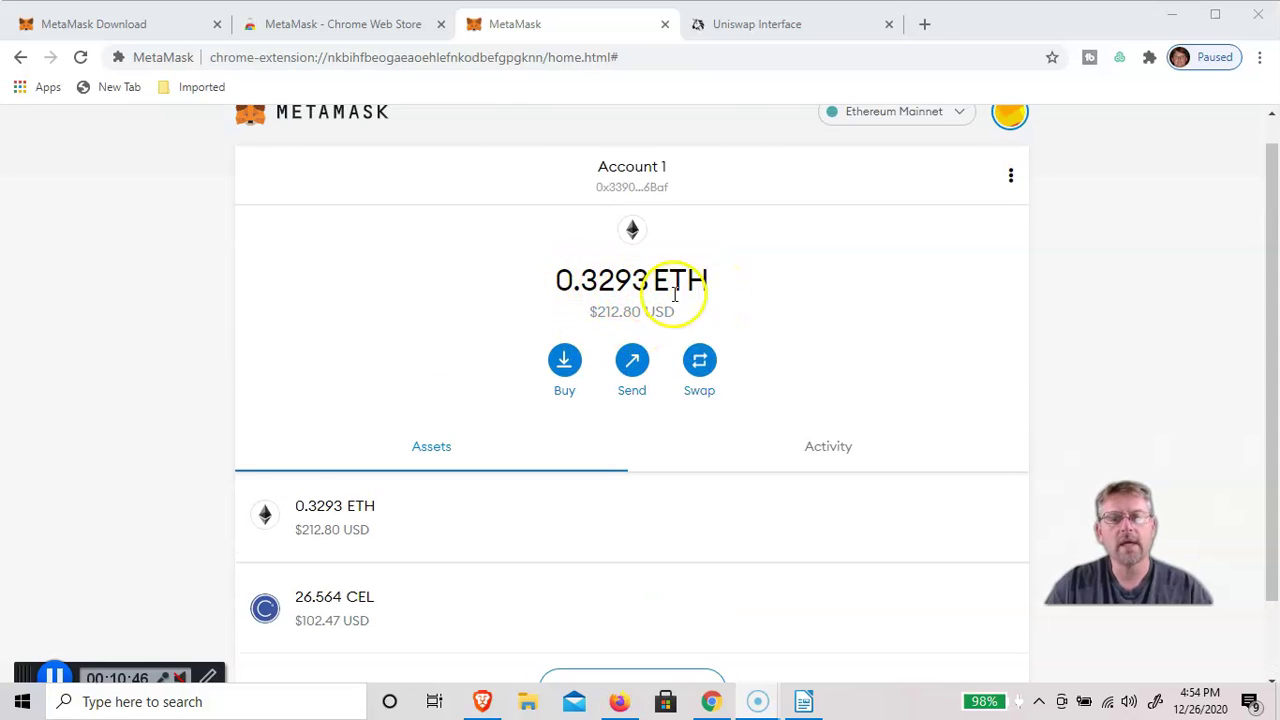
{"action": "scroll", "coordinate": [714, 300], "scroll_direction": "down", "scroll_amount": 1}
{"action": "scroll", "coordinate": [714, 300], "scroll_direction": "down", "scroll_amount": 1}
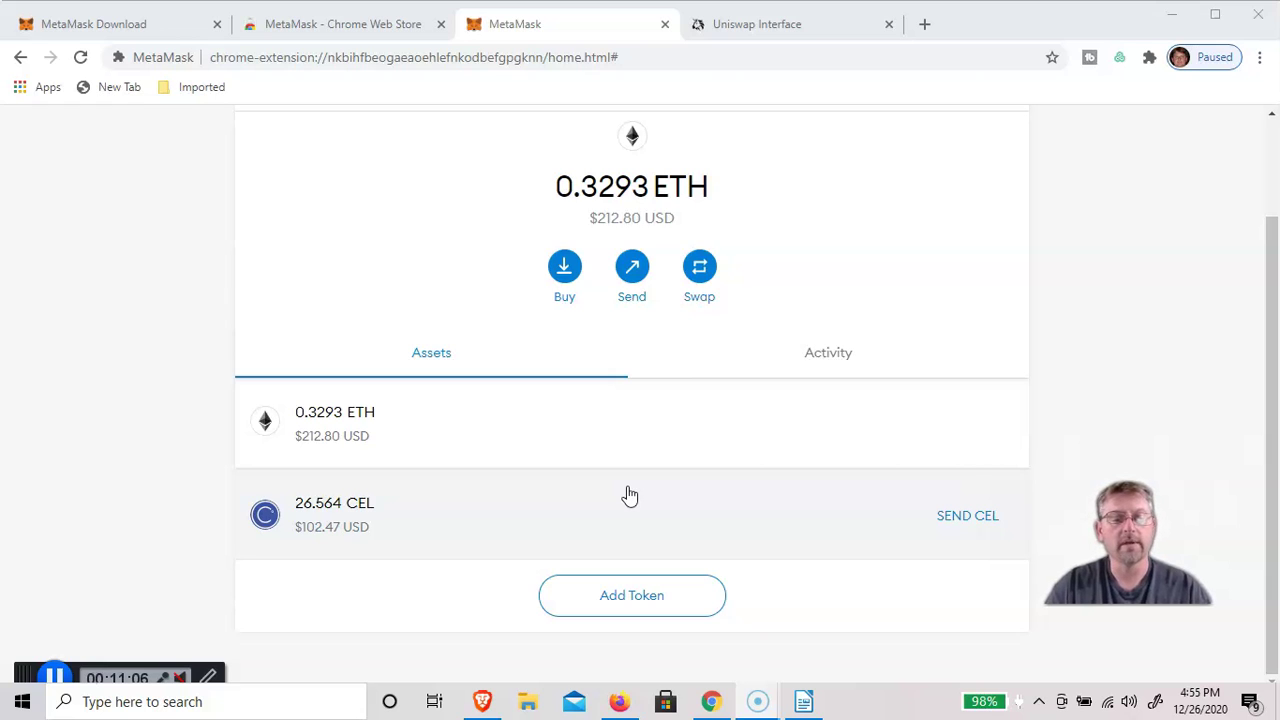
{"action": "left_click", "coordinate": [646, 491]}
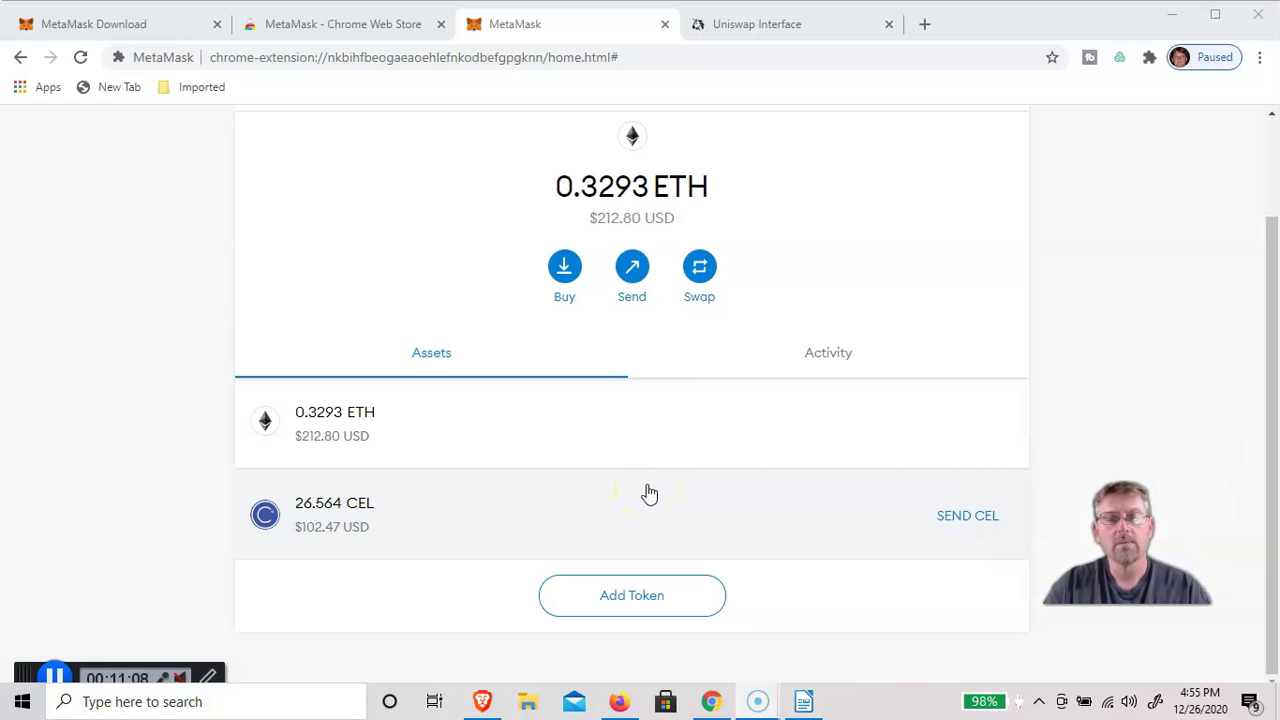